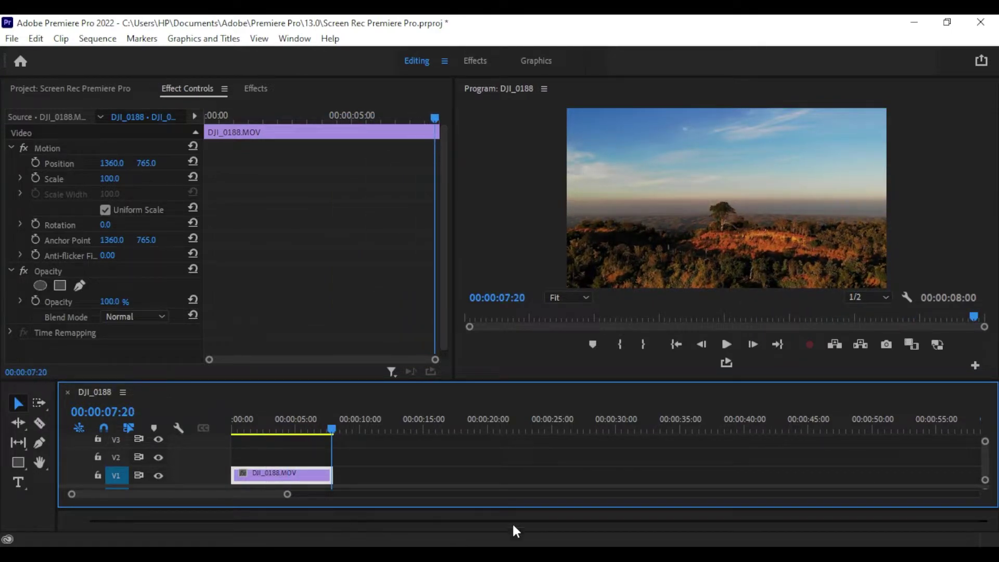
# Extend the end of the DJI_0188.MOV clip to about 00:00:08:08 and scrub through its last seconds
pyautogui.moveTo(287, 495); pyautogui.dragTo(229, 500)
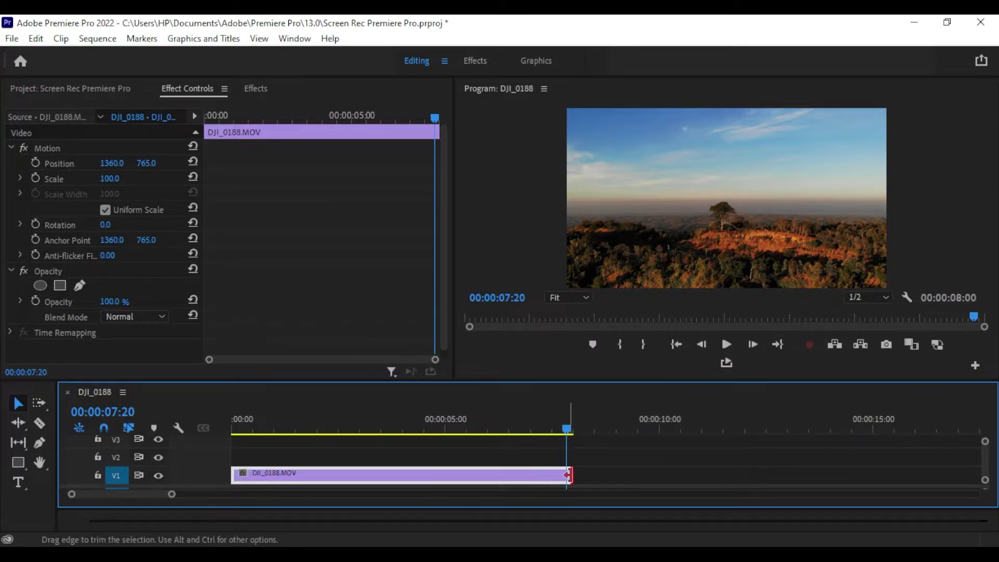
pyautogui.moveTo(563, 475); pyautogui.dragTo(578, 475)
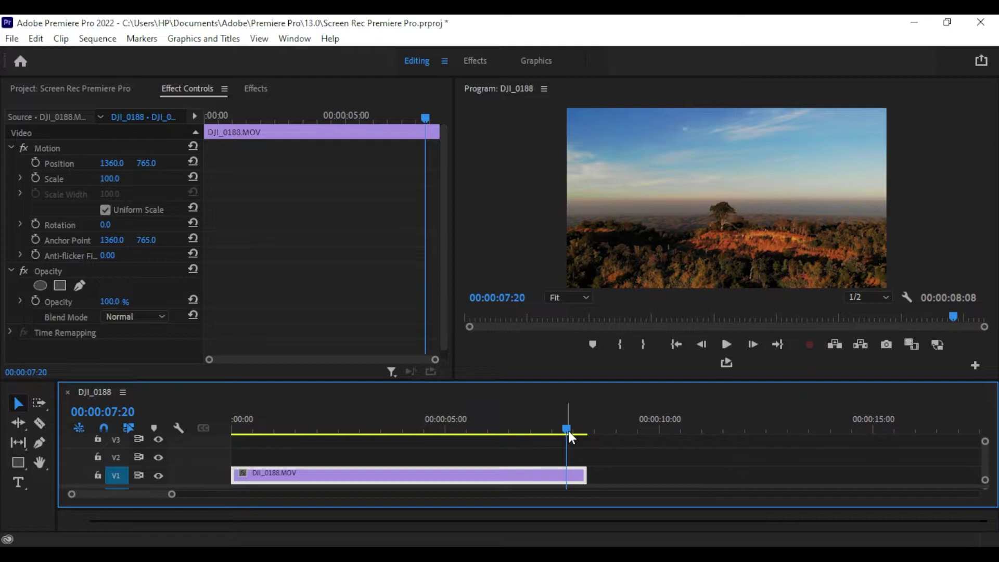
pyautogui.moveTo(569, 431); pyautogui.dragTo(586, 429)
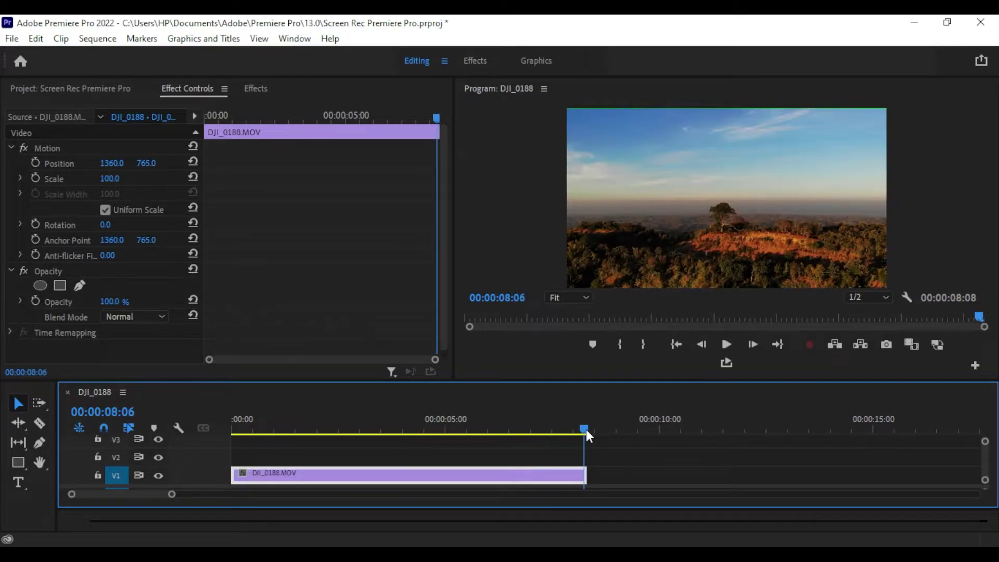
pyautogui.press('j')
pyautogui.click(472, 428)
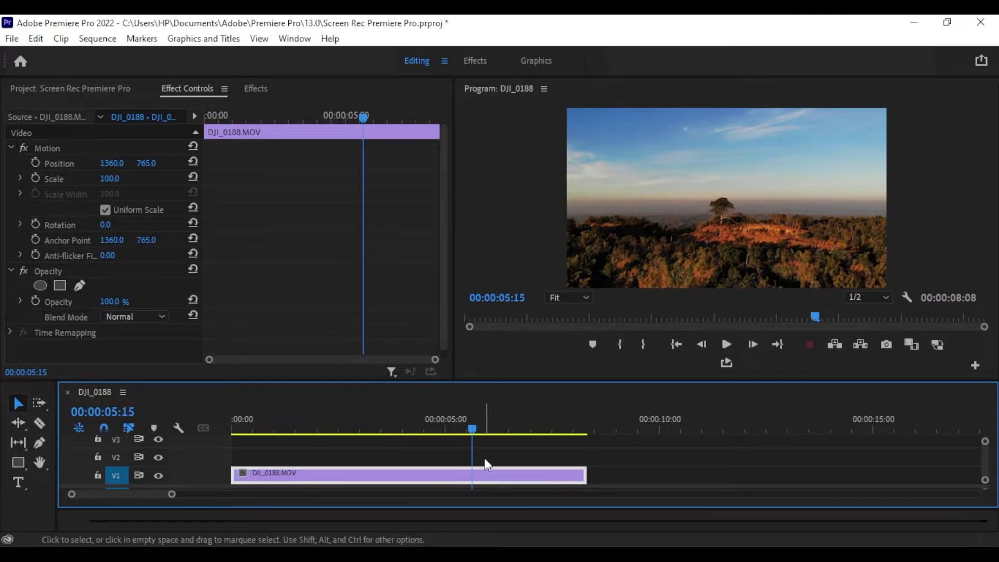
pyautogui.click(585, 429)
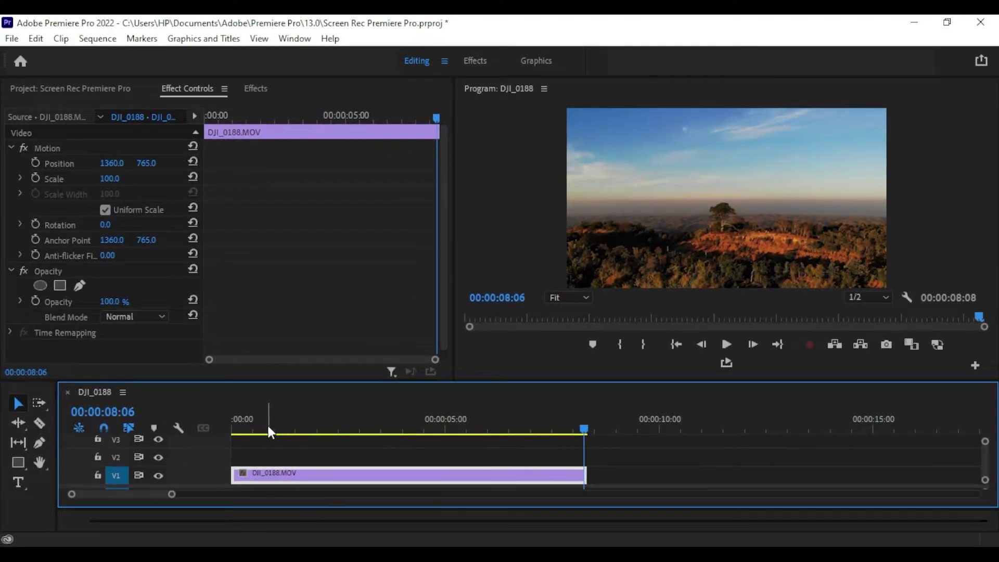
# Add a text layer reading "Travel" over the footage at the start of the sequence
pyautogui.moveTo(267, 425); pyautogui.dragTo(200, 428)
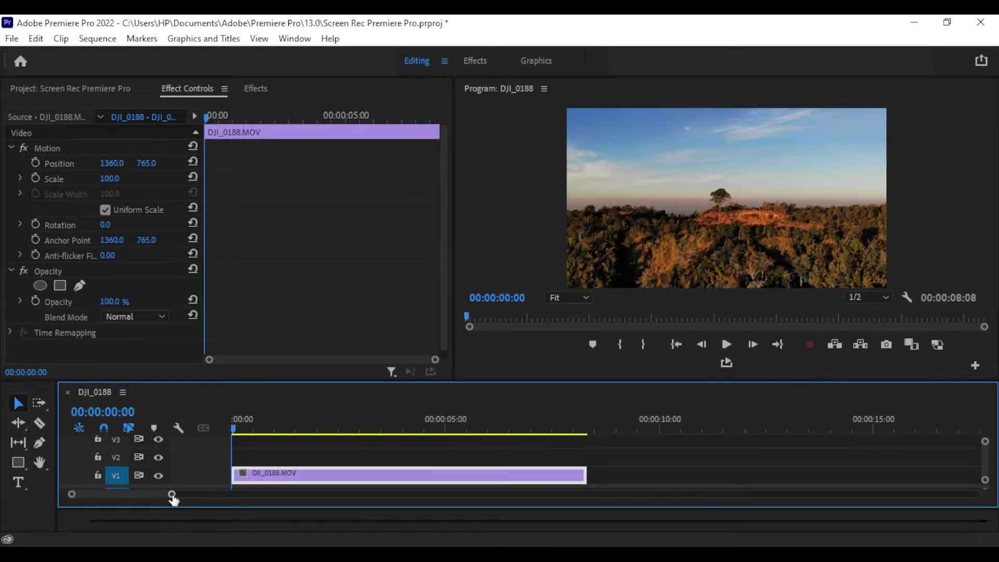
pyautogui.moveTo(172, 494); pyautogui.dragTo(238, 495)
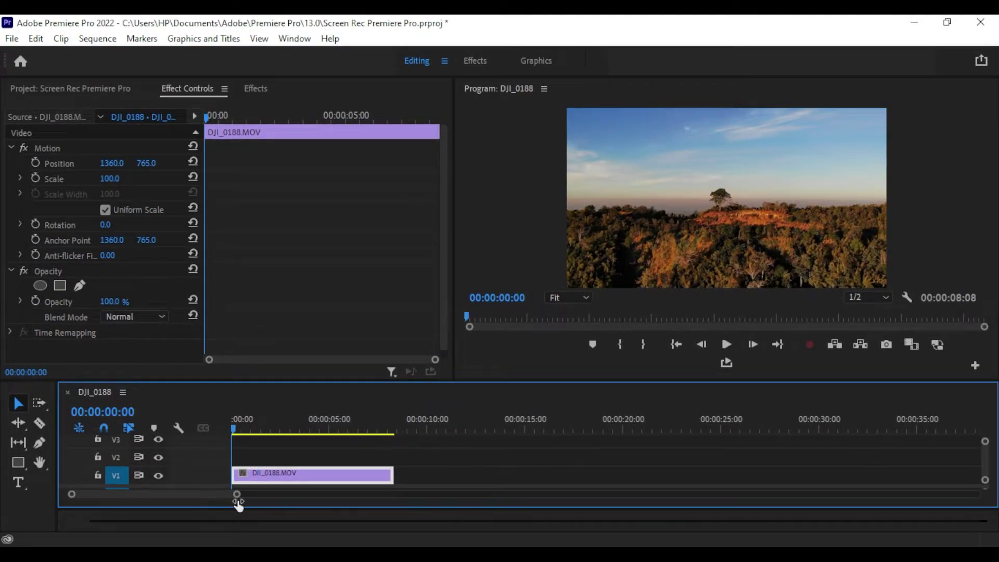
pyautogui.click(19, 484)
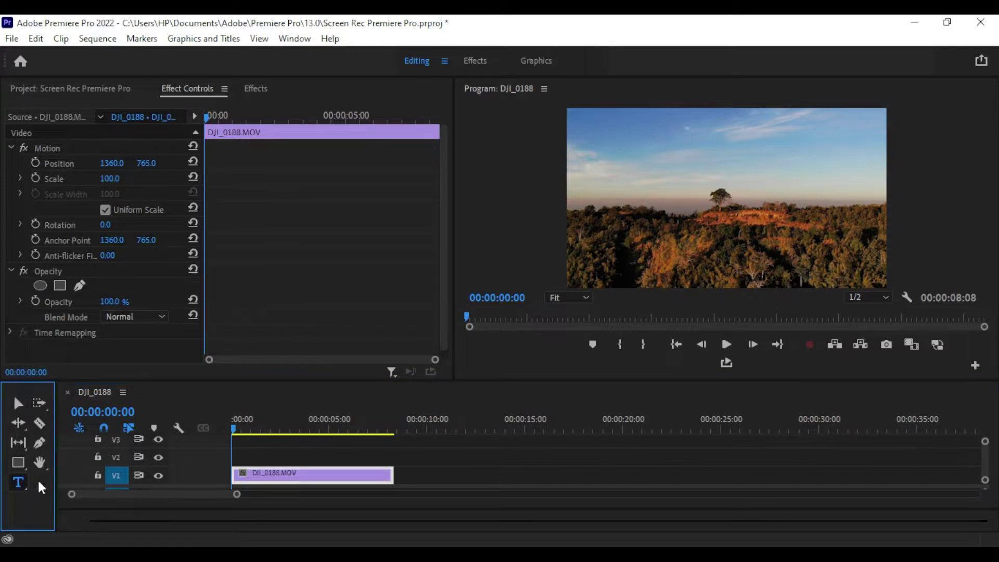
pyautogui.click(643, 176)
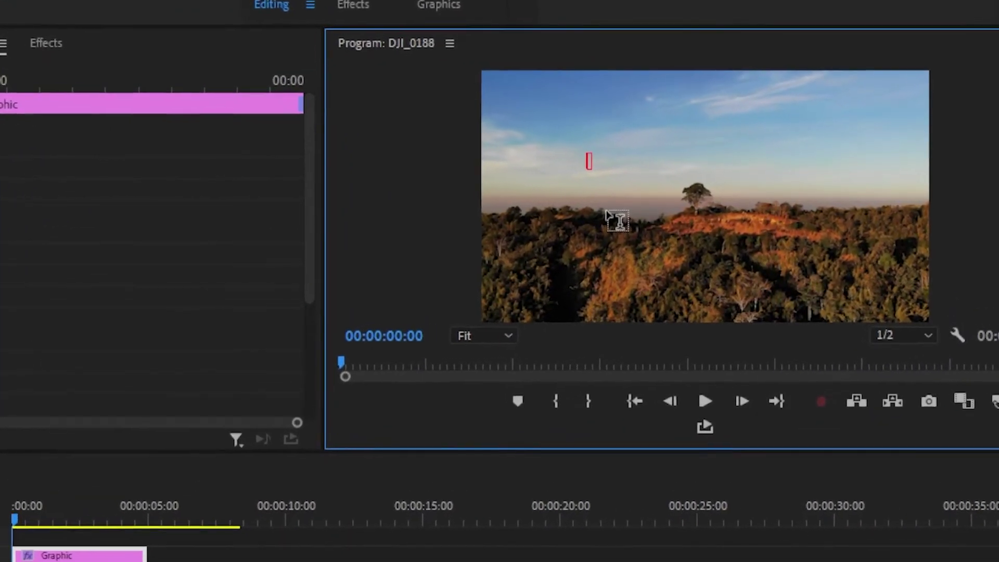
pyautogui.write('T')
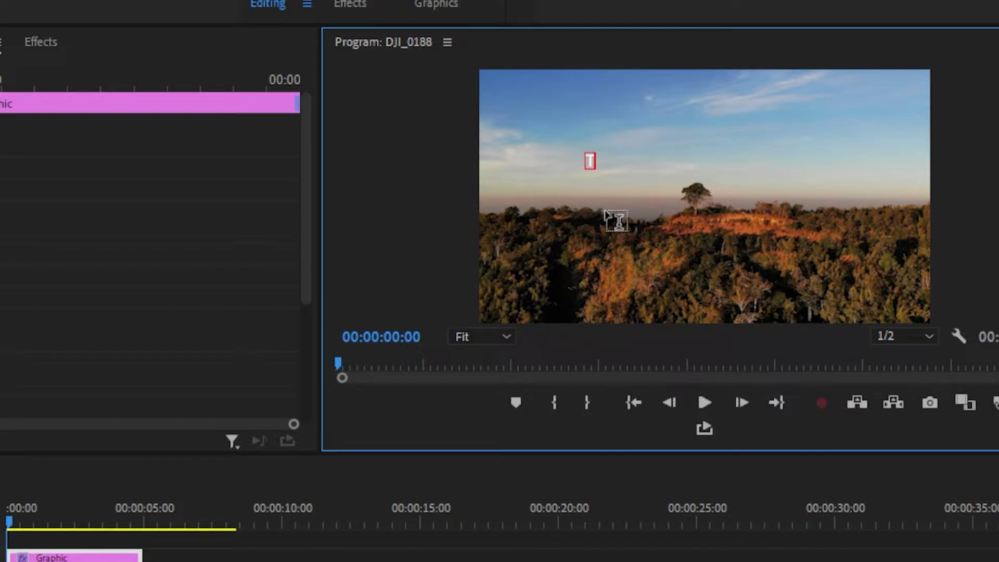
pyautogui.write('rave')
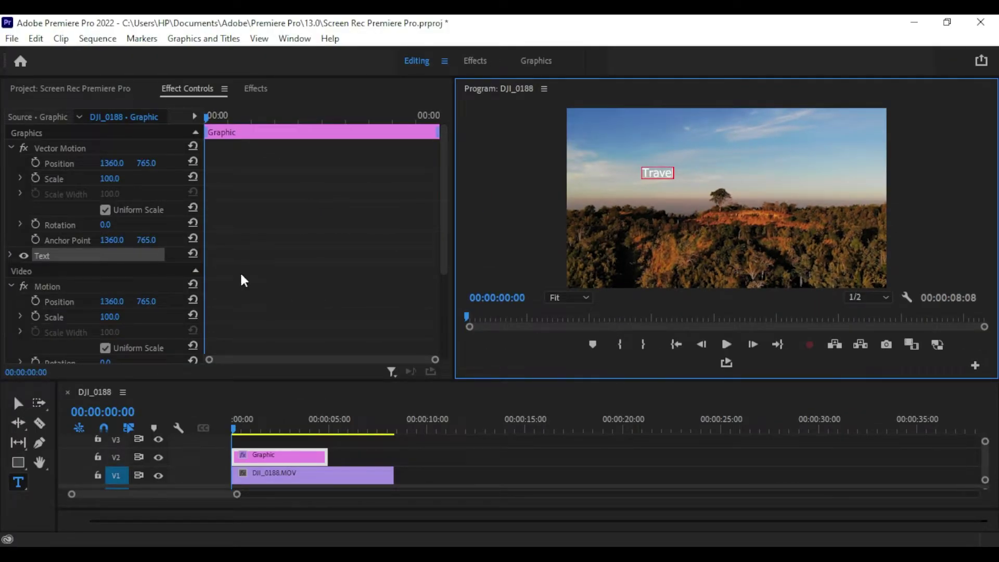
# Scale up the Travel text and move it to the middle of the frame
pyautogui.click(18, 405)
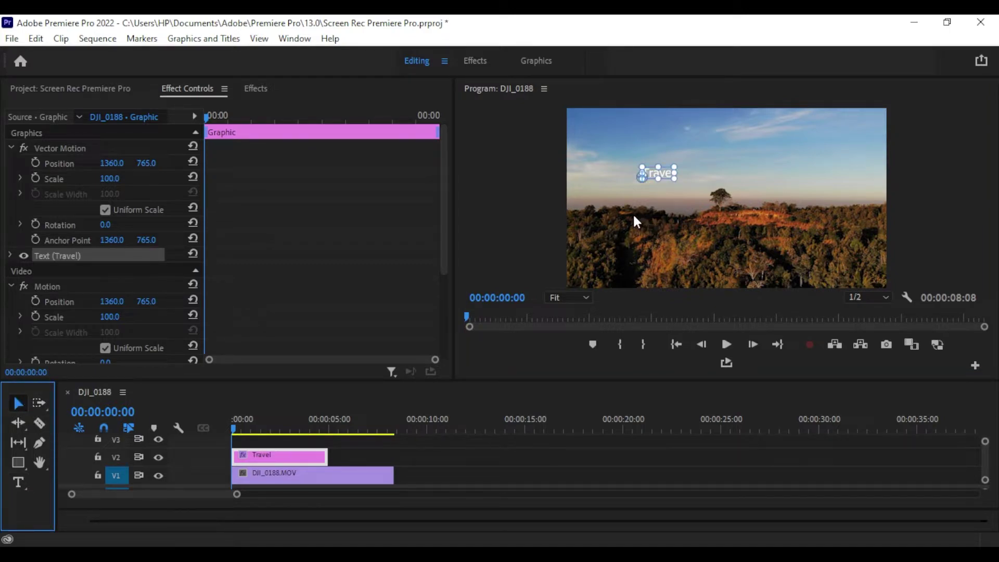
pyautogui.moveTo(676, 178); pyautogui.dragTo(829, 185)
pyautogui.moveTo(739, 161); pyautogui.dragTo(727, 199)
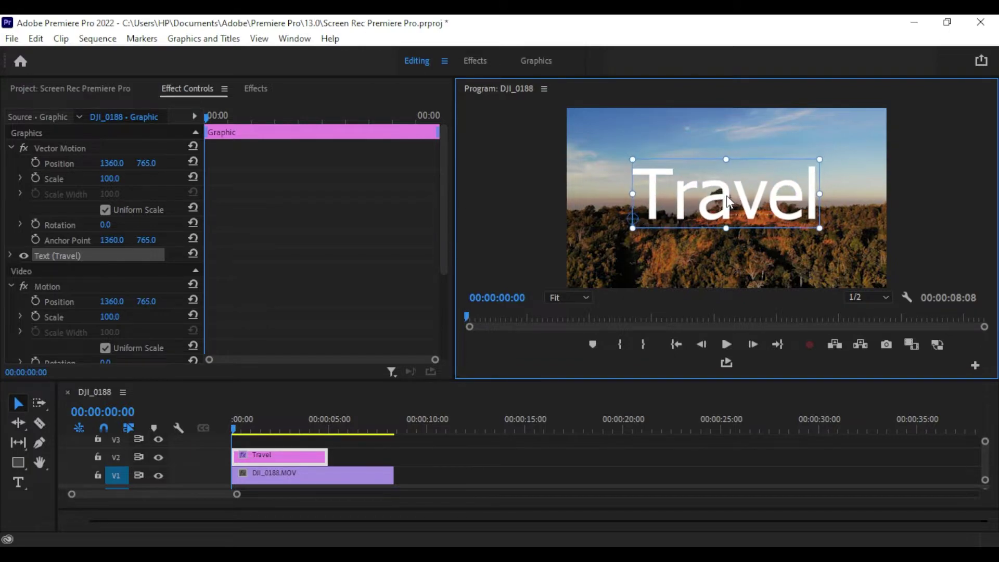
# Try the Freestyle Script, Edwardian Script ITC and Monotype Corsiva fonts on the Travel text
pyautogui.click(9, 255)
pyautogui.click(8, 255)
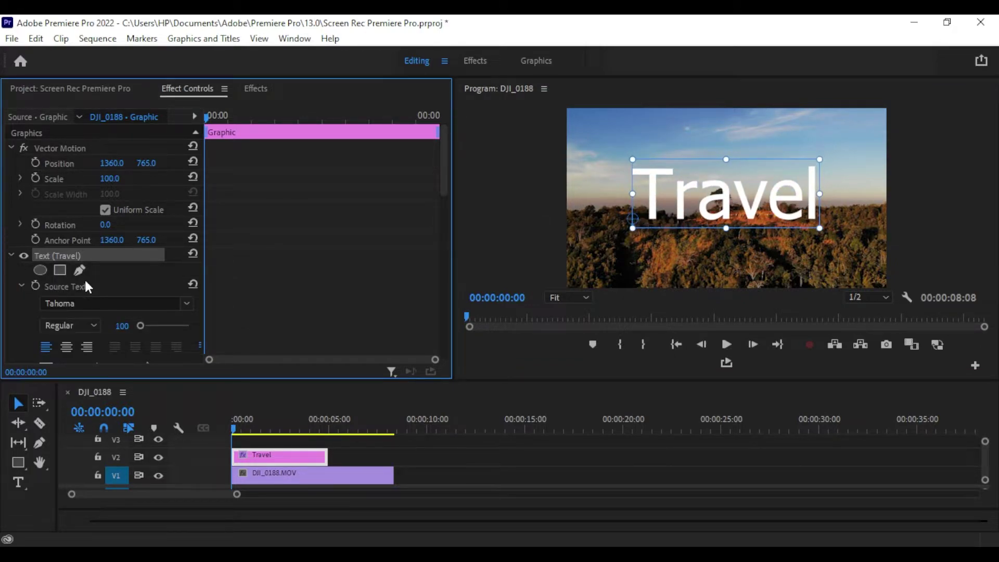
pyautogui.click(189, 303)
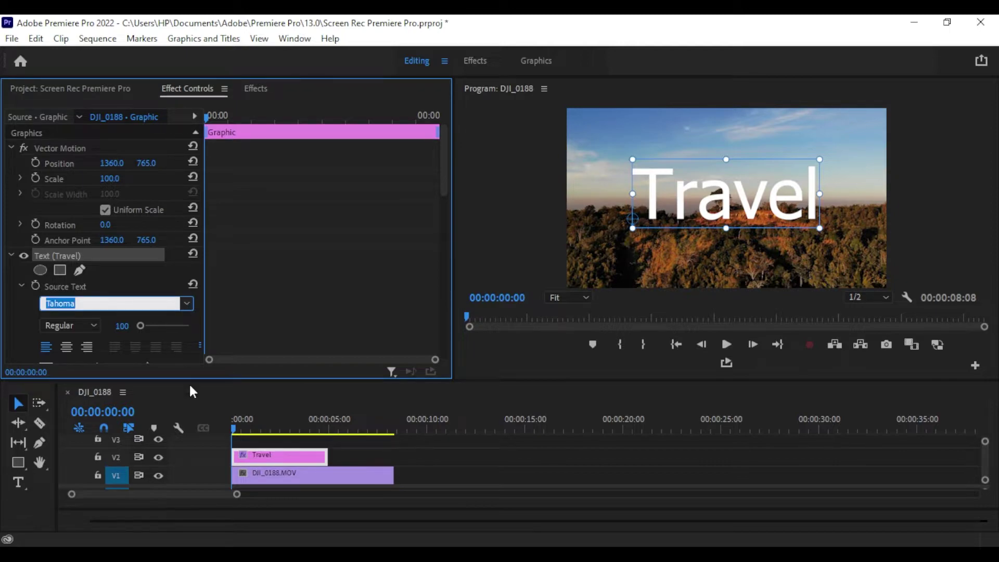
pyautogui.click(189, 383)
pyautogui.click(188, 303)
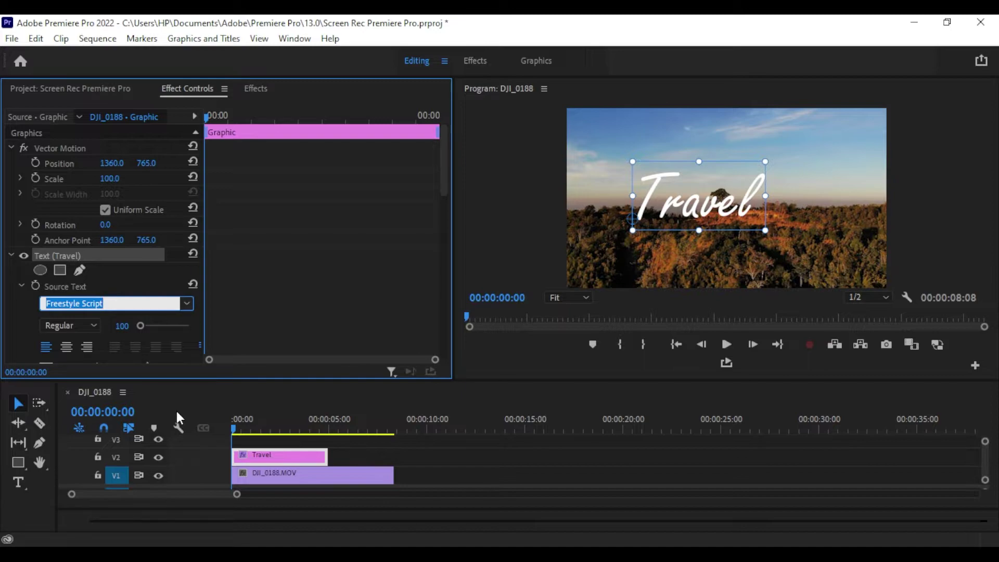
pyautogui.click(142, 410)
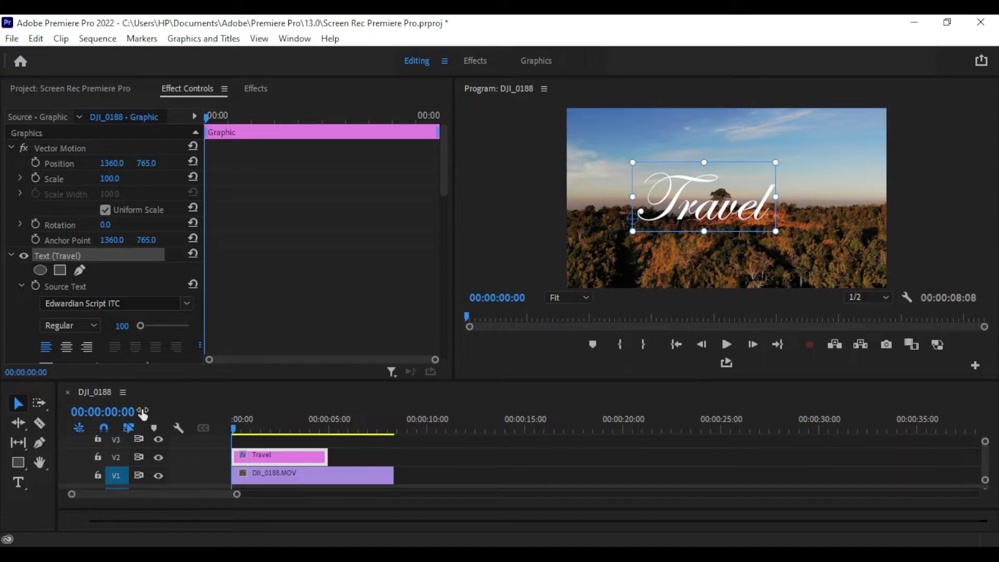
pyautogui.click(183, 303)
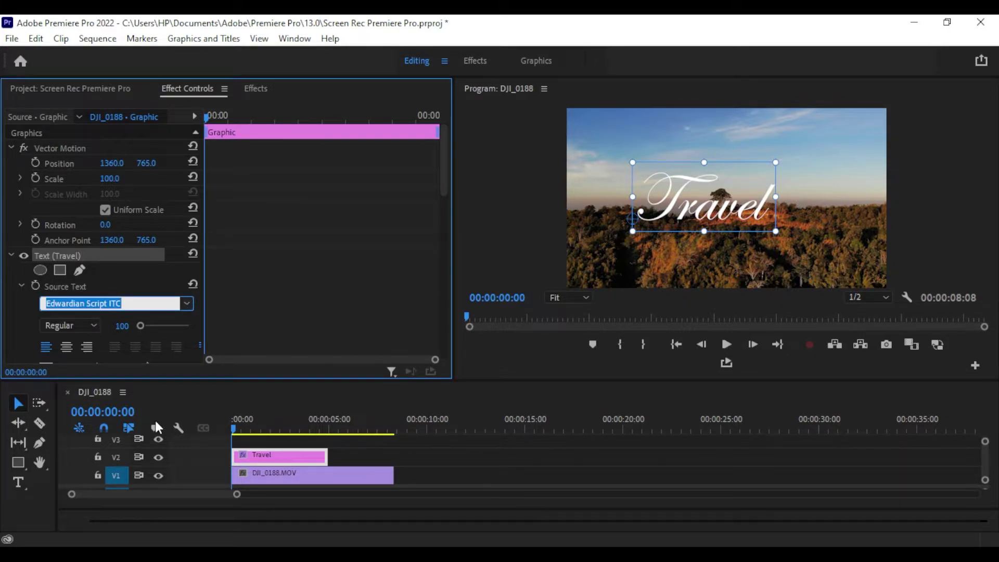
pyautogui.write('Monotype Corsiva')
pyautogui.press('Return')
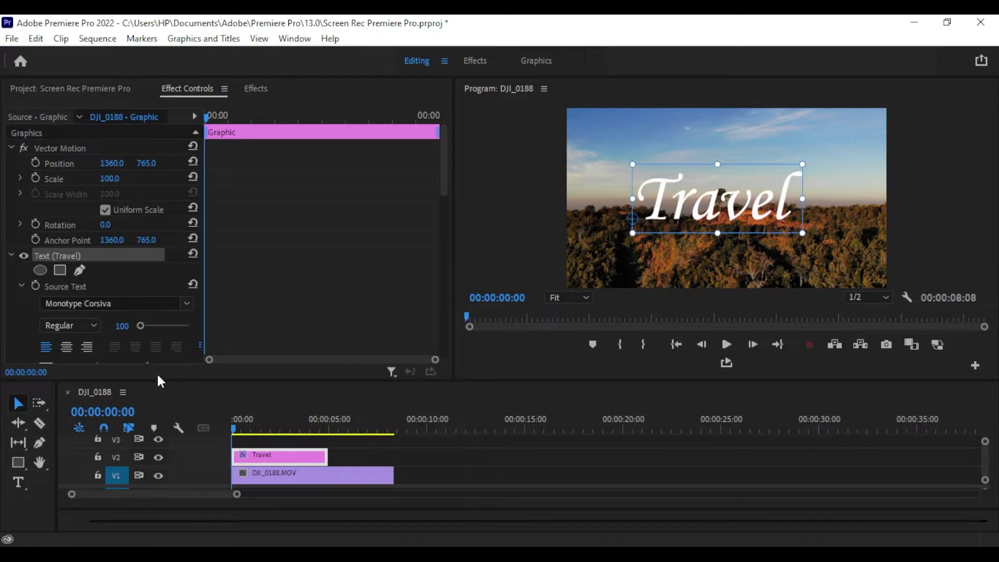
# Set the Travel text's font to CommercialScript BT
pyautogui.click(186, 301)
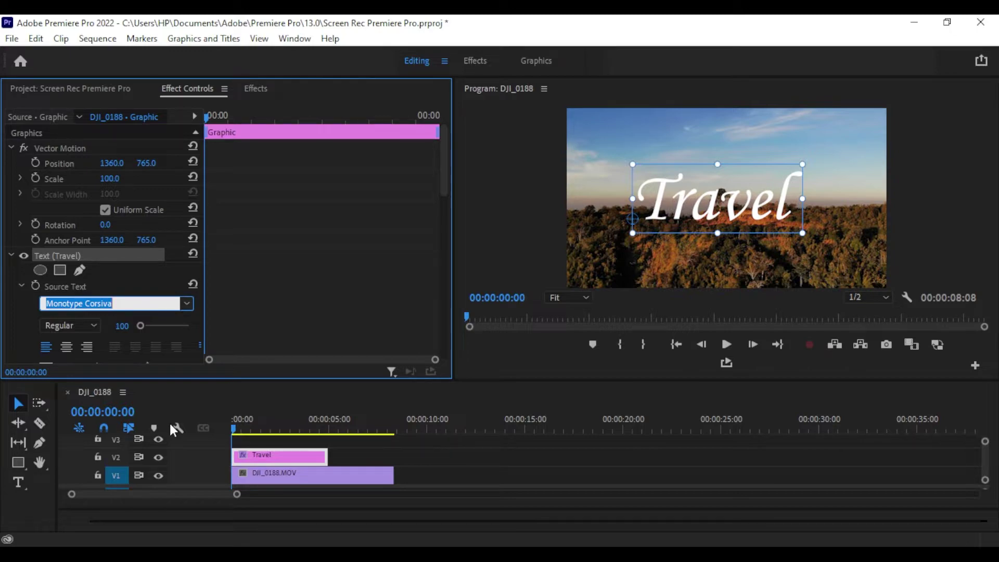
pyautogui.click(153, 426)
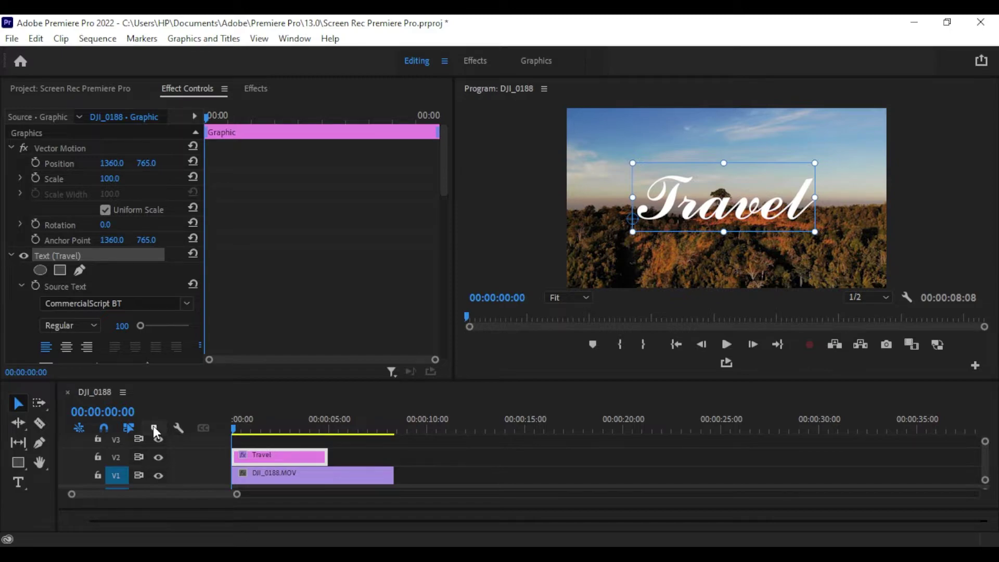
pyautogui.click(351, 480)
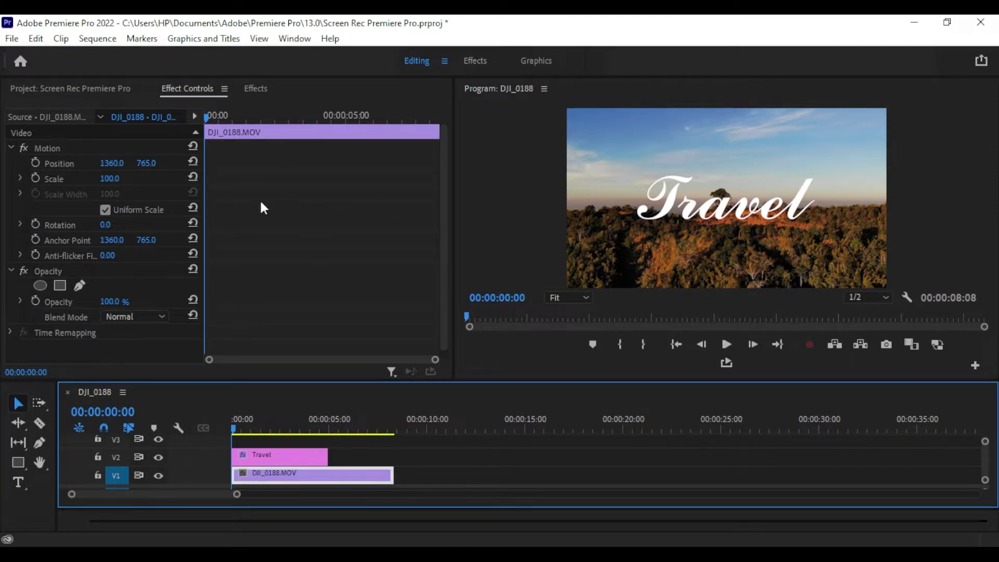
# Enlarge the Travel text to a scale of about 827% and move it back to the middle of the frame
pyautogui.click(725, 203)
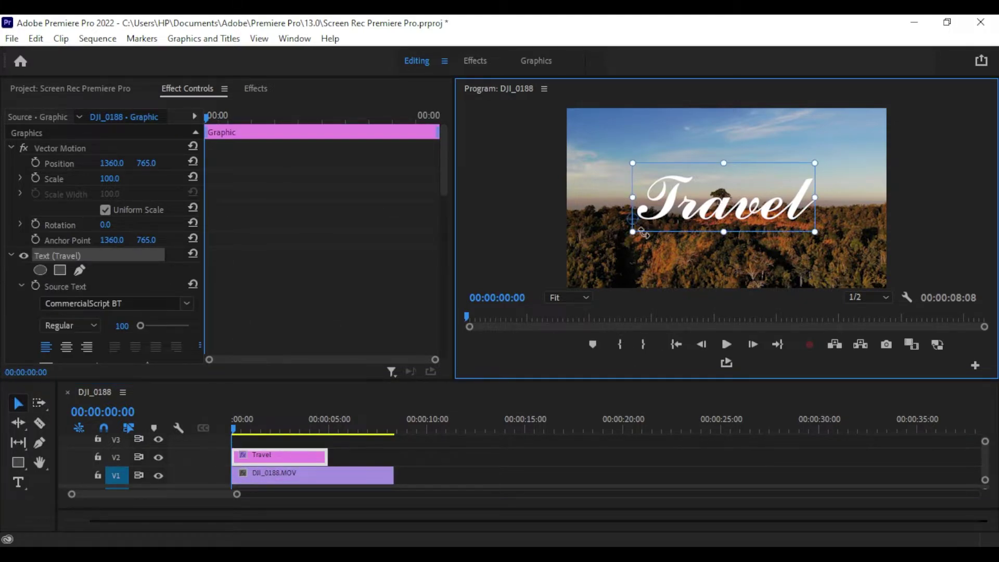
pyautogui.moveTo(636, 232); pyautogui.dragTo(606, 256)
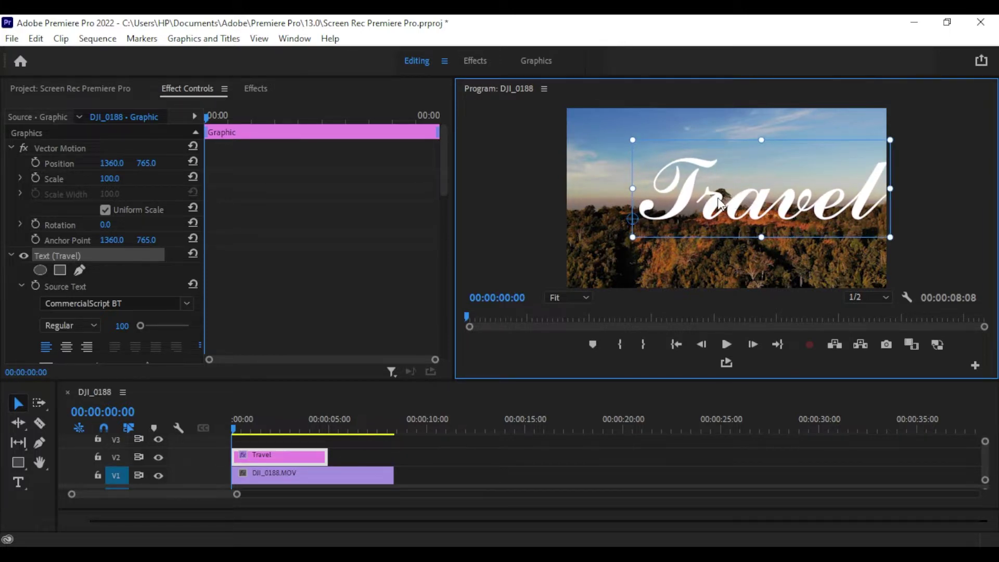
pyautogui.moveTo(751, 197); pyautogui.dragTo(723, 206)
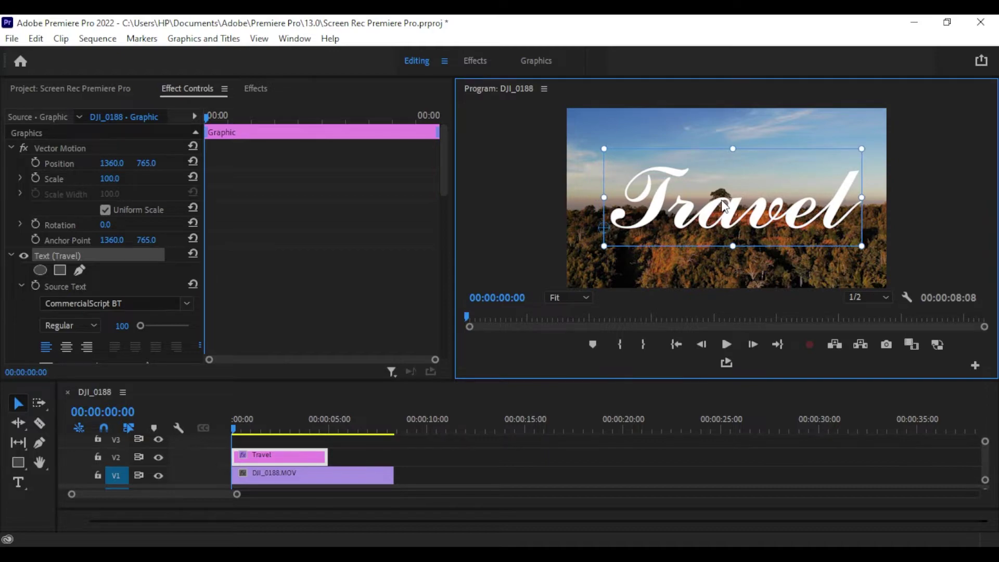
# Extend the Travel graphic to the end of the video clip and align its text to the frame's vertical and horizontal centre
pyautogui.click(325, 455)
pyautogui.moveTo(325, 455); pyautogui.dragTo(393, 454)
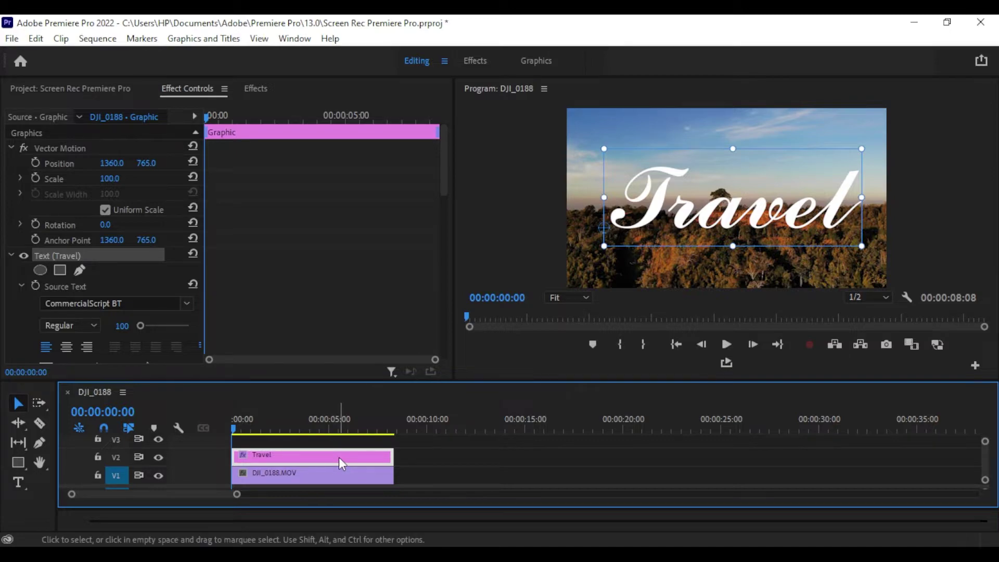
pyautogui.click(538, 61)
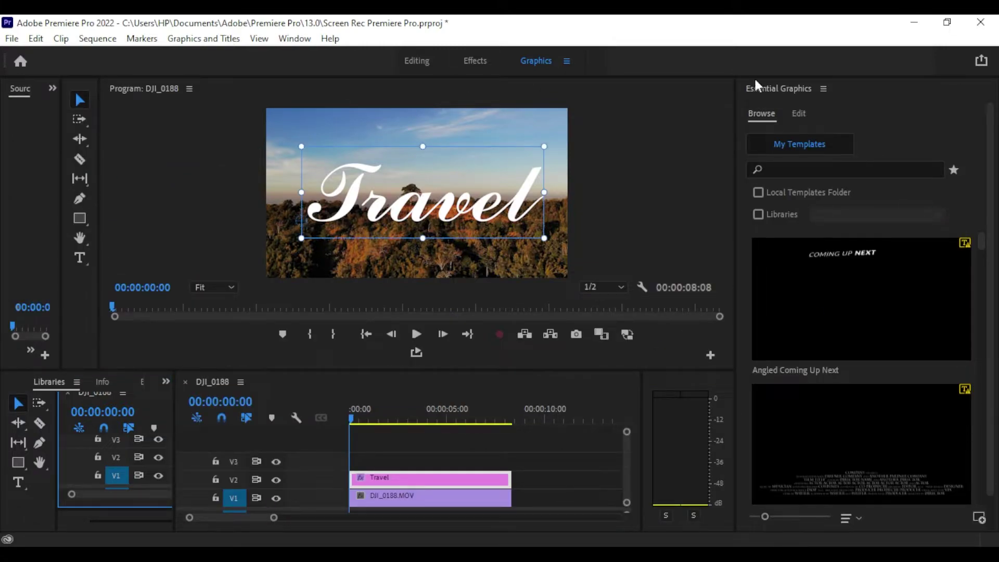
pyautogui.click(800, 114)
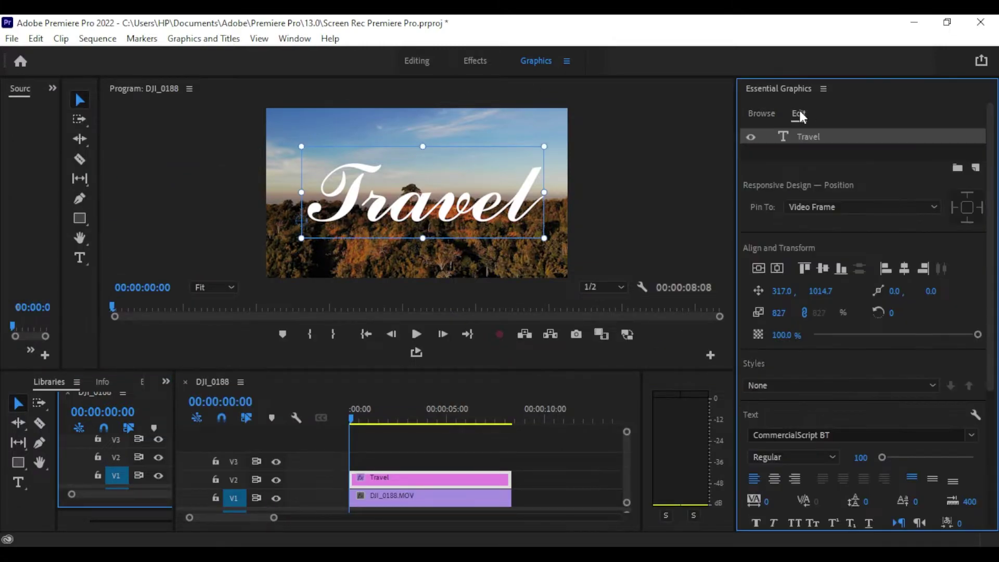
pyautogui.click(761, 271)
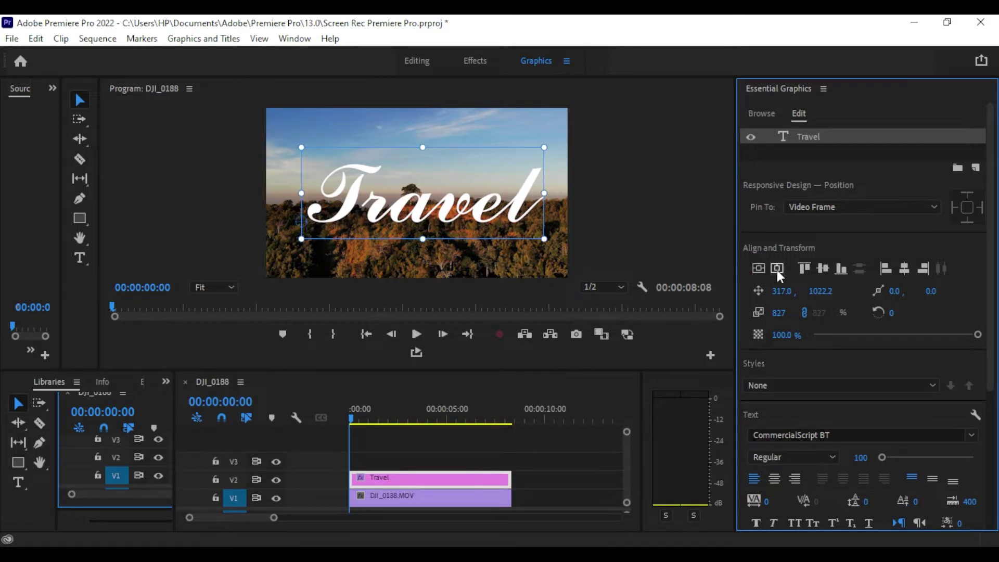
pyautogui.click(777, 268)
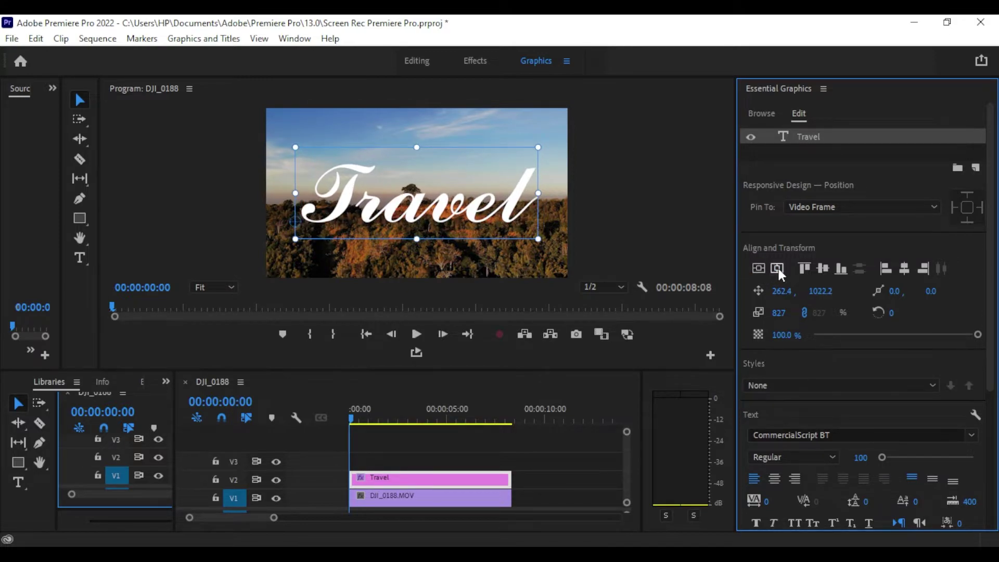
# Create a new Transparent Video item and place it on track V3 above the Travel graphic at the sequence start
pyautogui.click(416, 61)
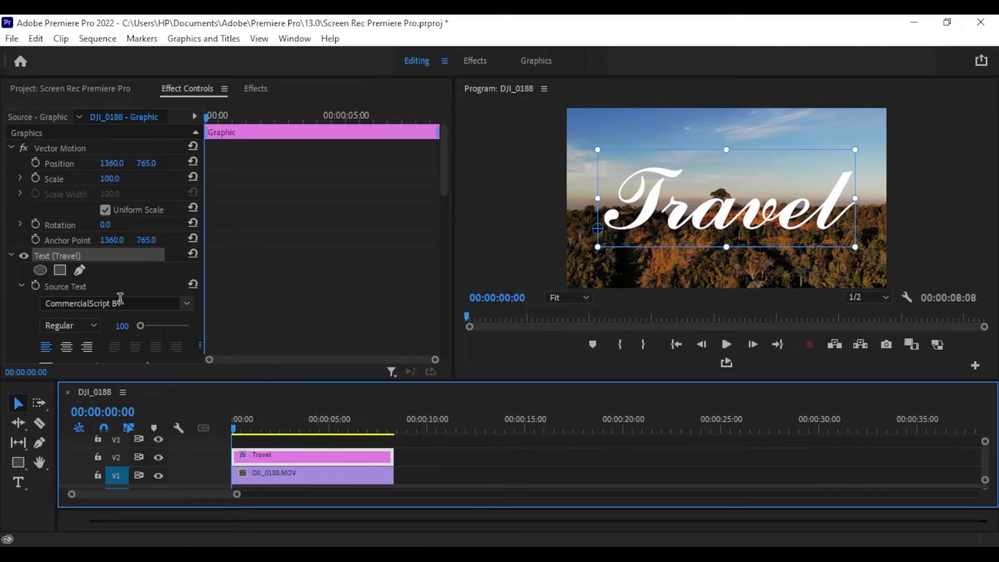
pyautogui.click(92, 92)
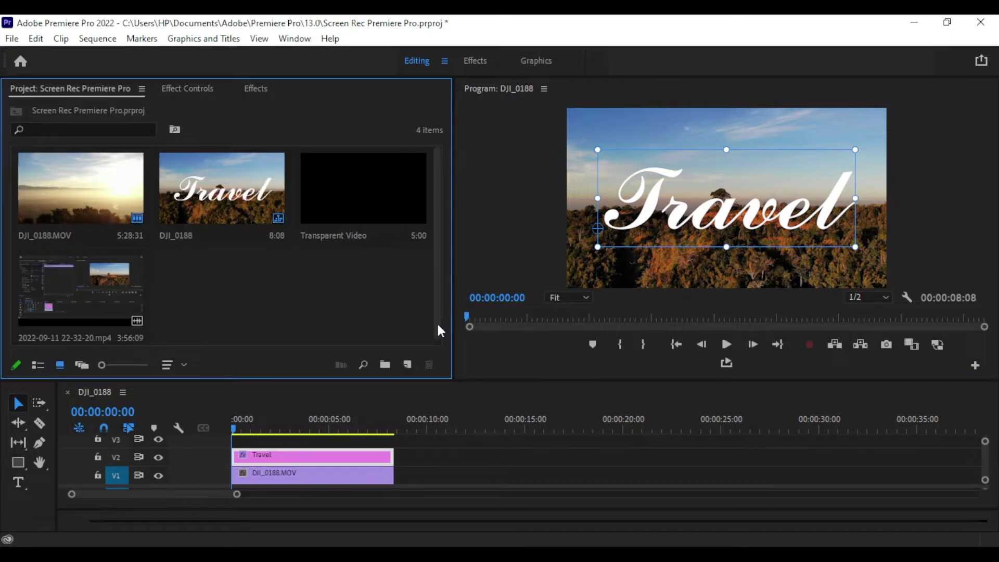
pyautogui.click(409, 365)
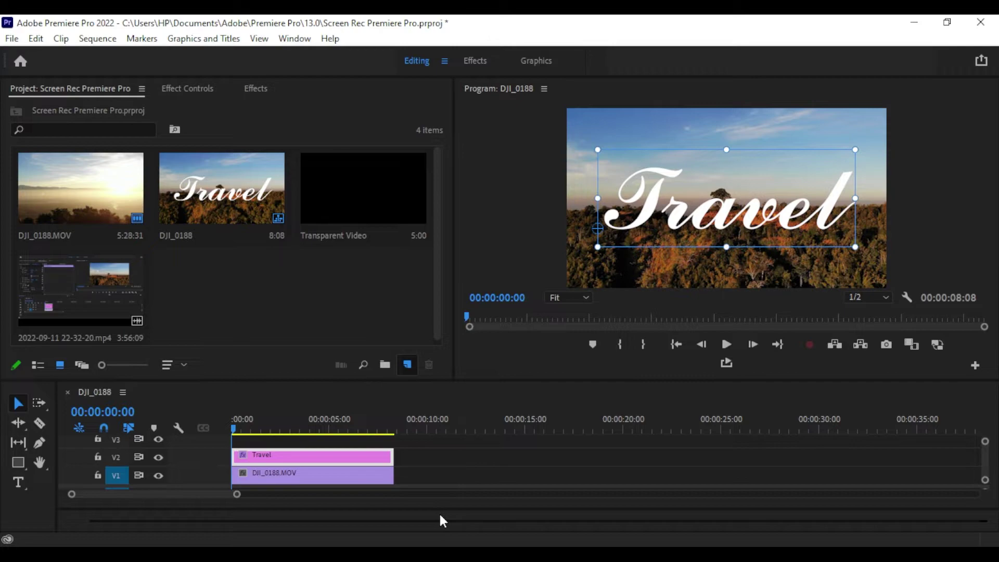
pyautogui.click(526, 339)
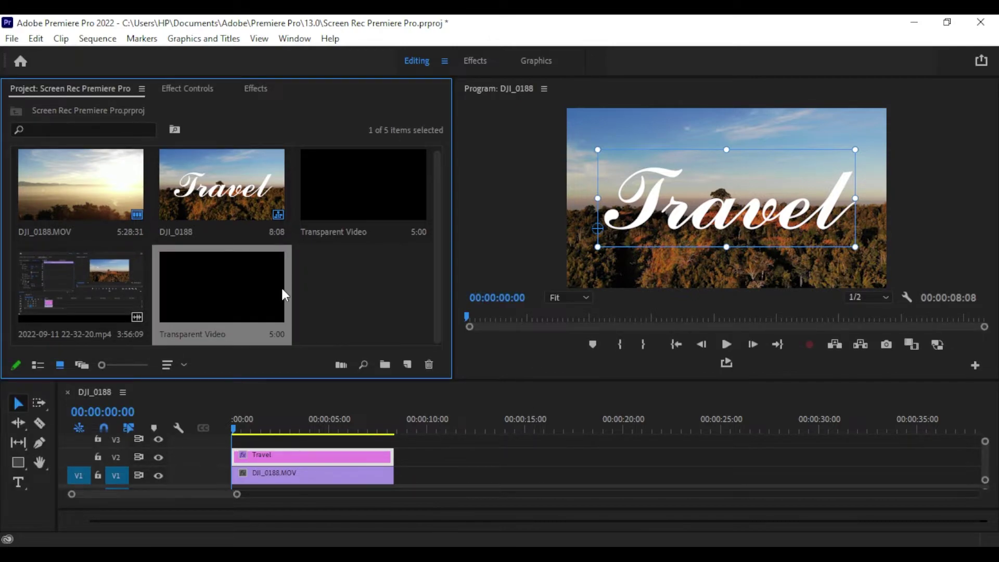
pyautogui.moveTo(221, 269); pyautogui.dragTo(235, 444)
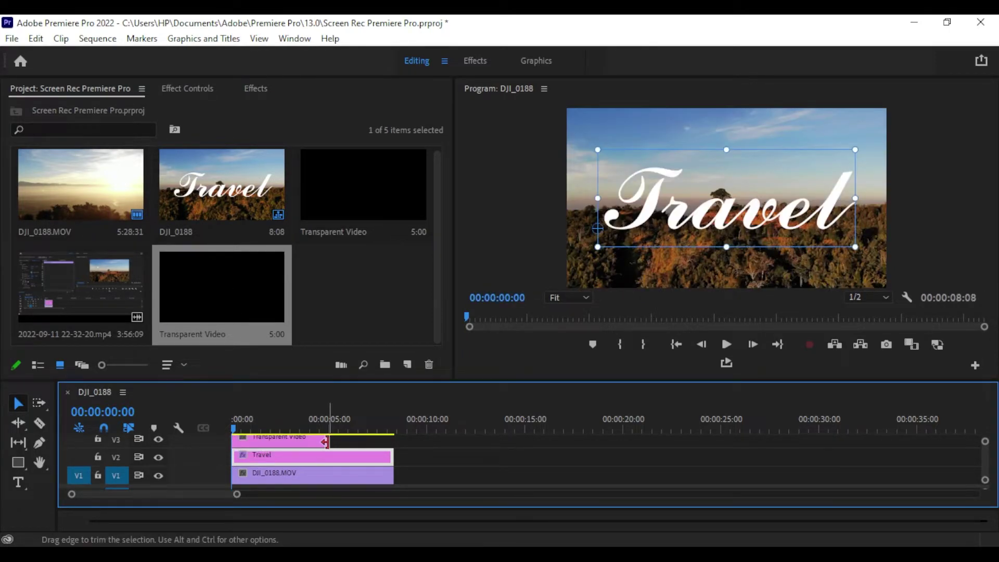
# Extend the Transparent Video clip on V3 to the end of the Travel graphic and select it
pyautogui.moveTo(321, 442); pyautogui.dragTo(393, 442)
pyautogui.click(290, 428)
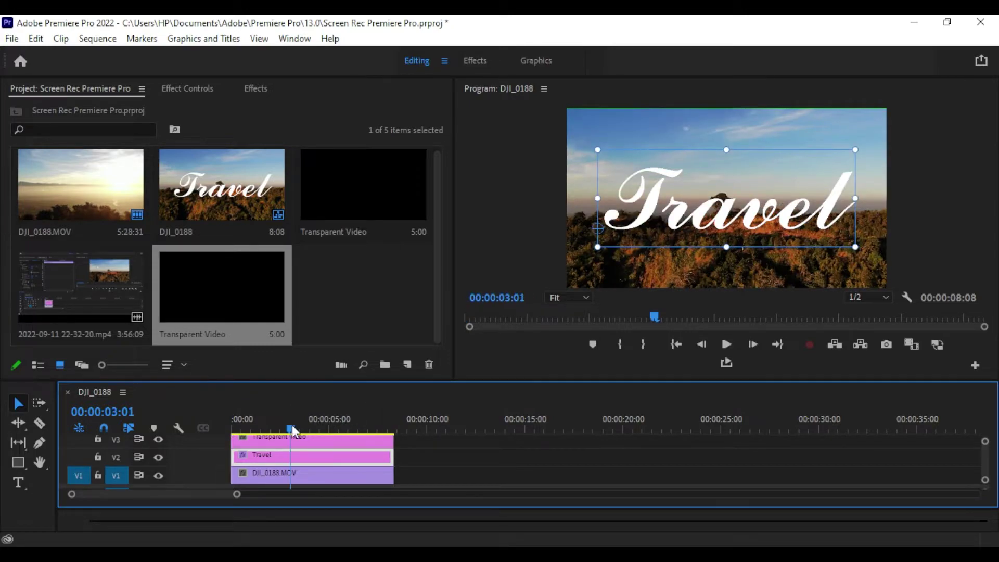
pyautogui.click(299, 439)
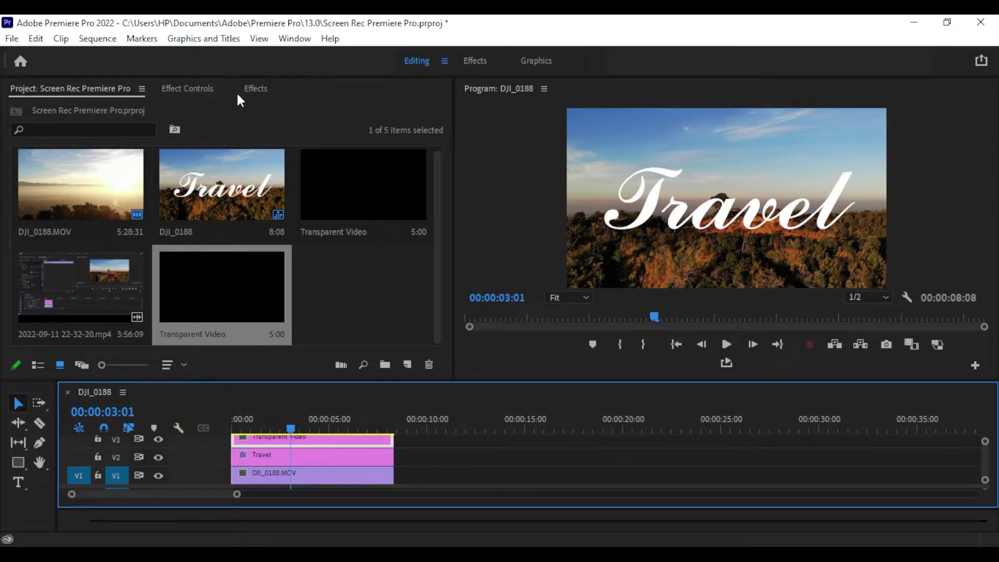
# Find the Write-on video effect, apply it to the Transparent Video clip, and clear the effect search
pyautogui.click(258, 88)
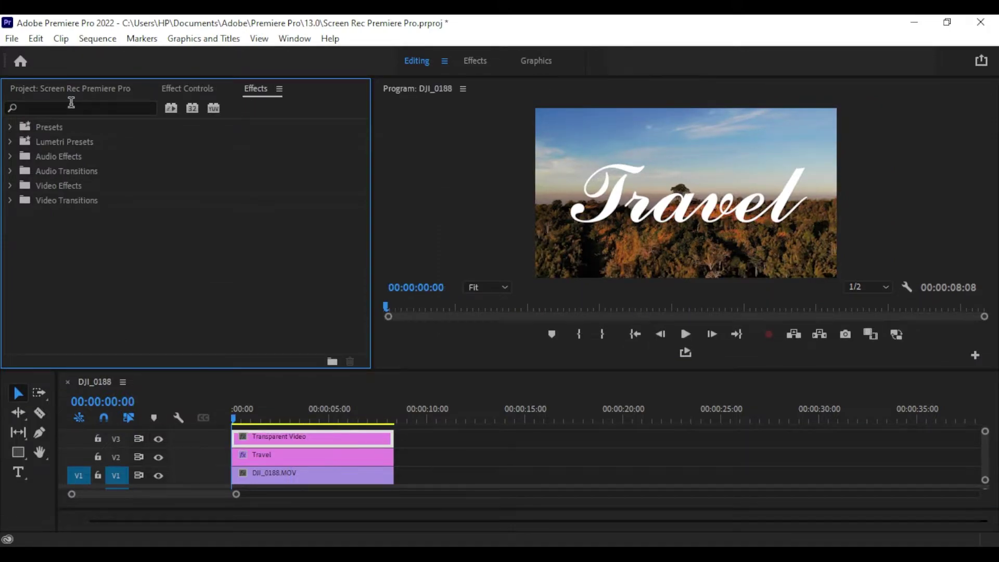
pyautogui.click(72, 106)
pyautogui.write('wr')
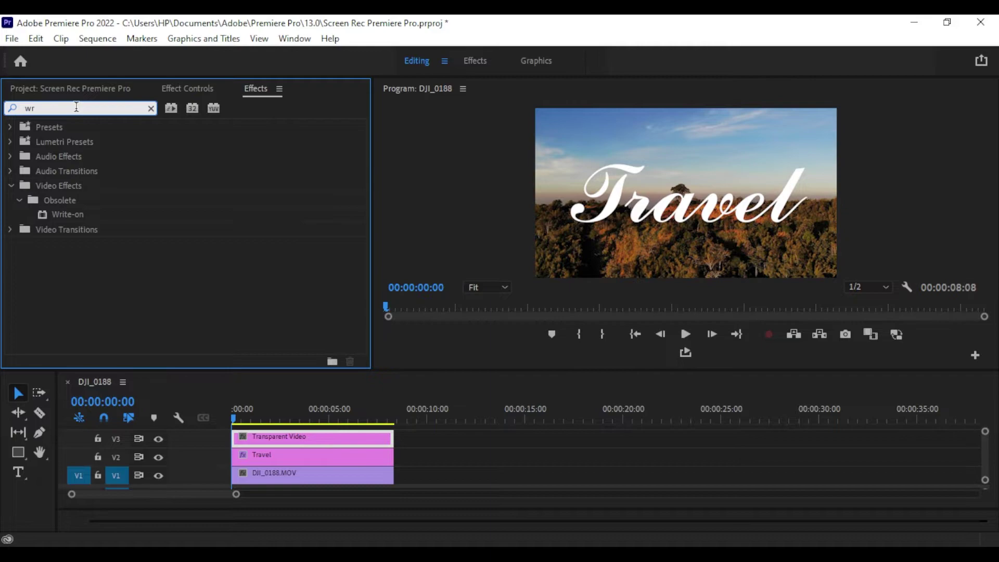
pyautogui.moveTo(86, 216); pyautogui.dragTo(263, 443)
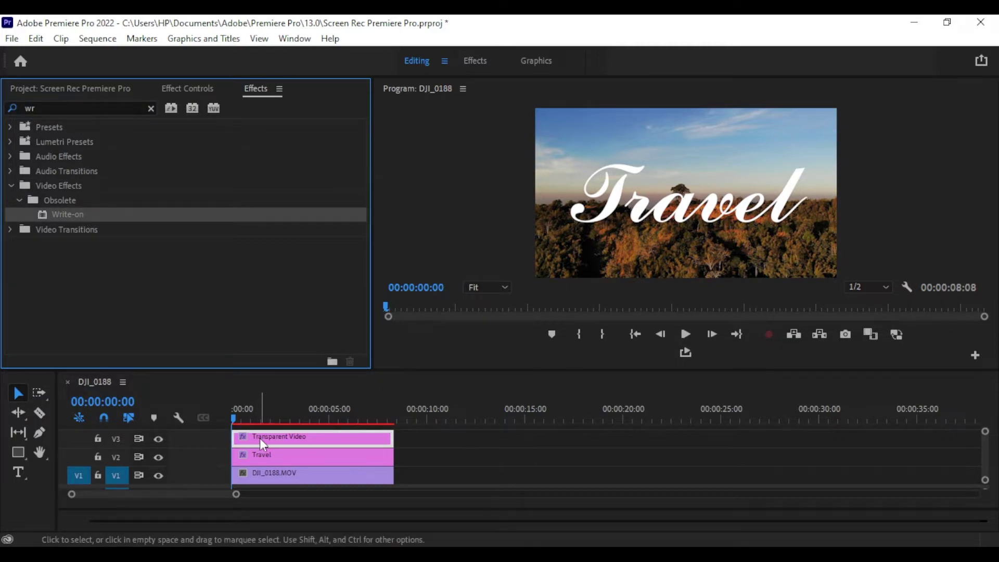
pyautogui.click(151, 109)
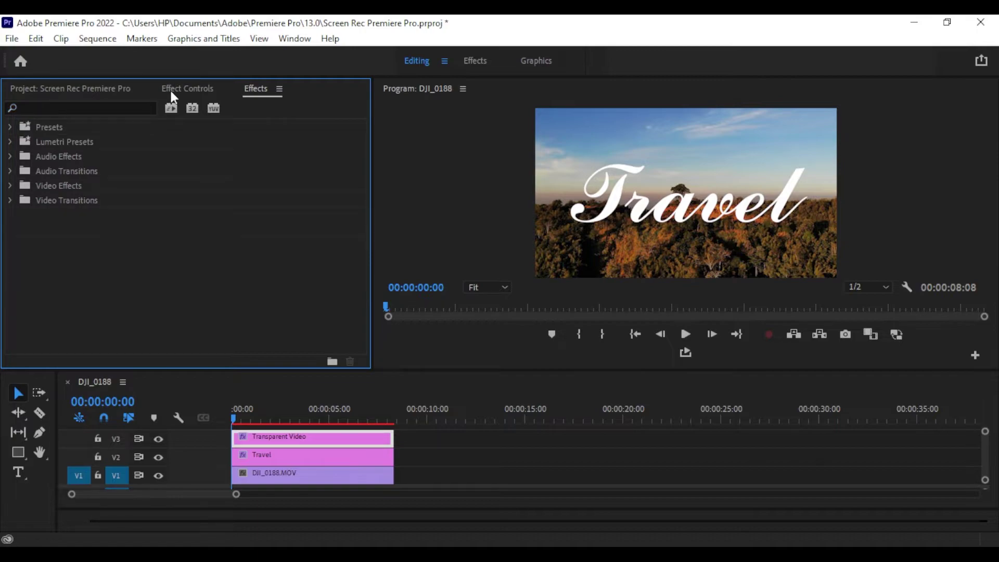
# Set the Write-on effect's Brush Size to 50 on the Transparent Video clip
pyautogui.click(177, 90)
pyautogui.moveTo(363, 215); pyautogui.dragTo(358, 298)
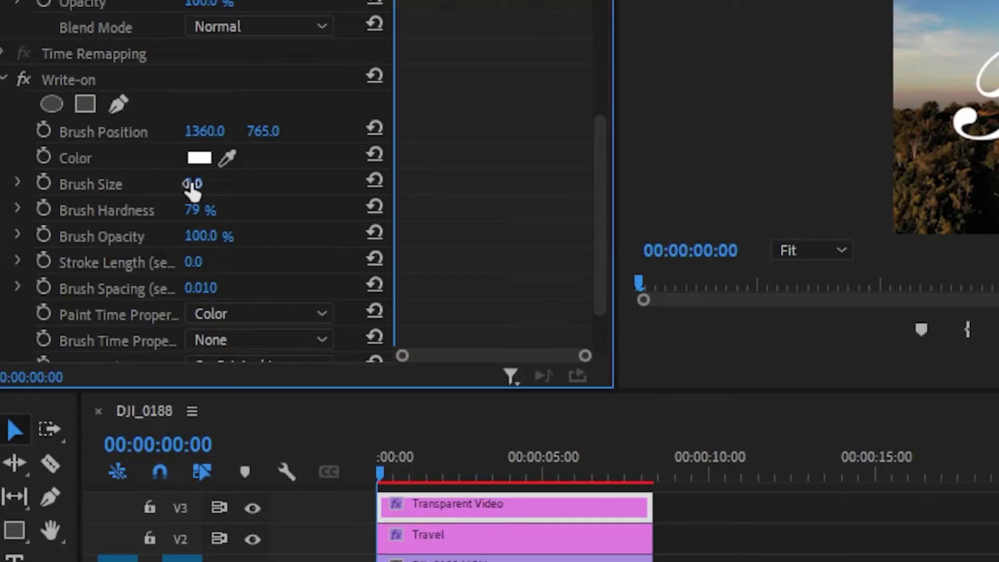
pyautogui.click(201, 192)
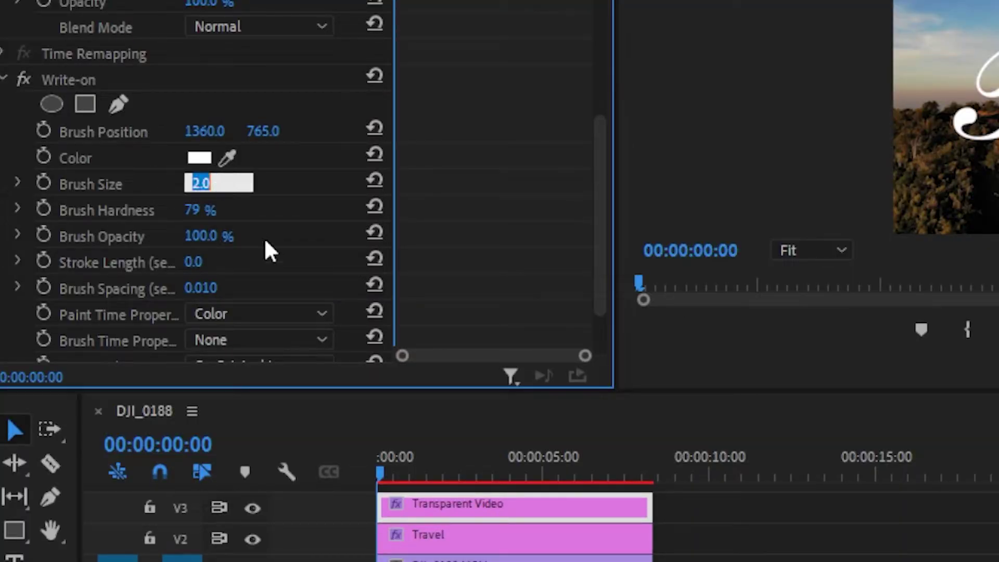
pyautogui.write('50')
pyautogui.press('Return')
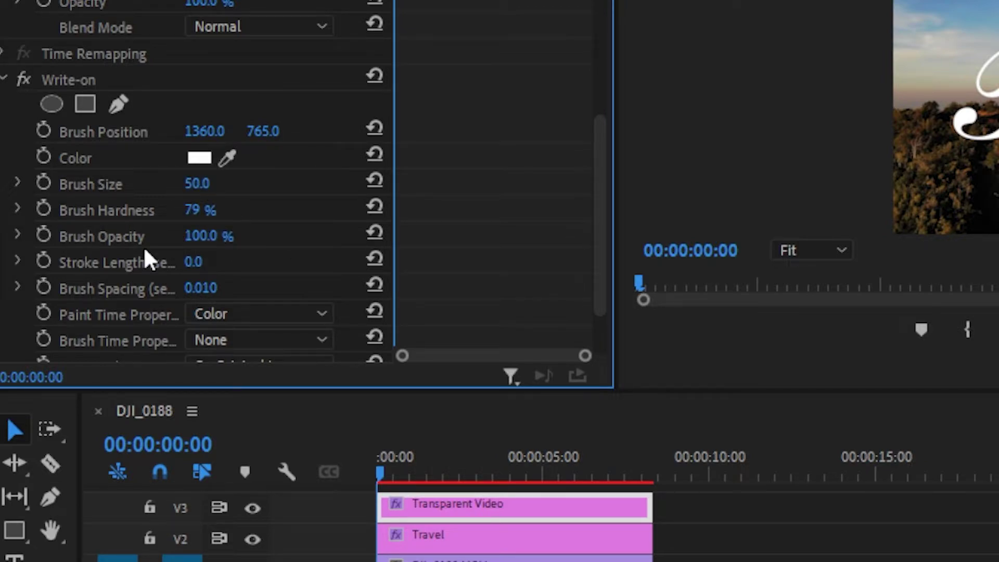
# Set the Write-on effect's Brush Spacing to 0.001
pyautogui.click(202, 290)
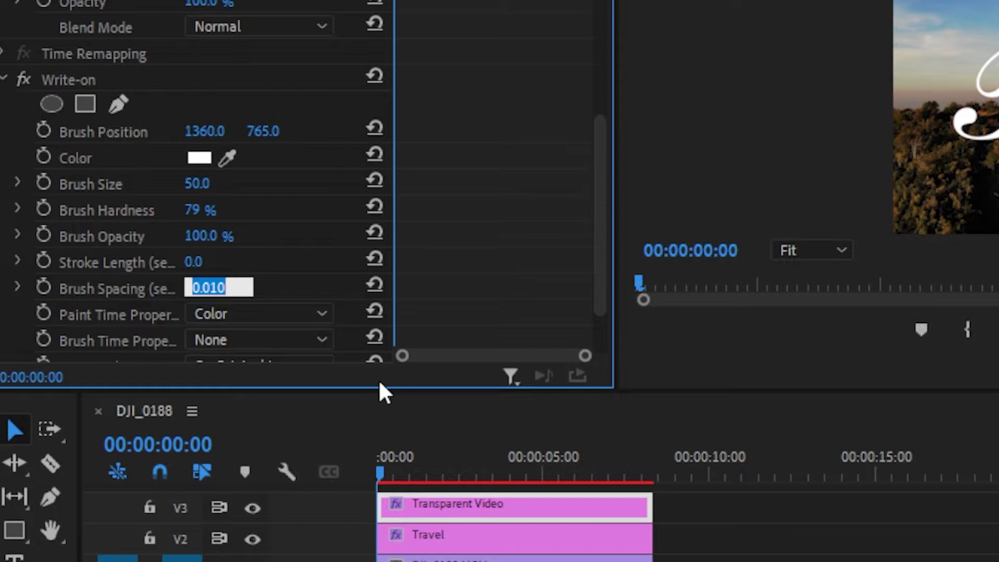
pyautogui.press('BackSpace')
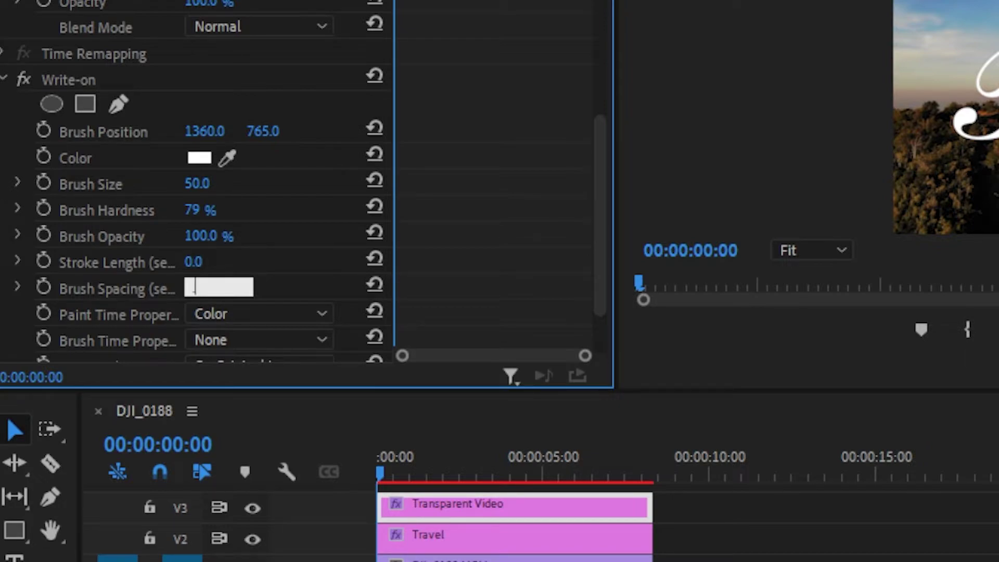
pyautogui.write('0.001')
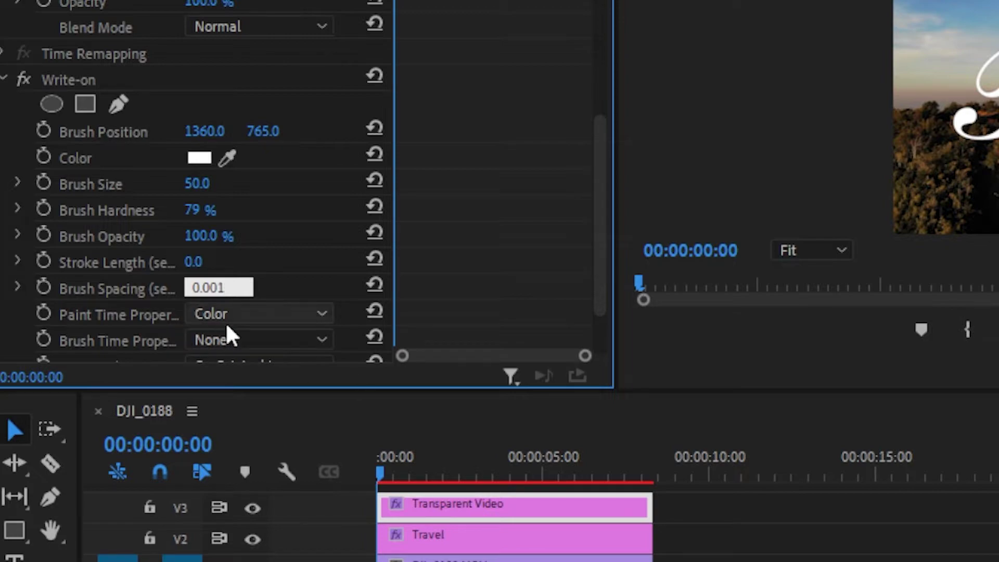
pyautogui.click(295, 279)
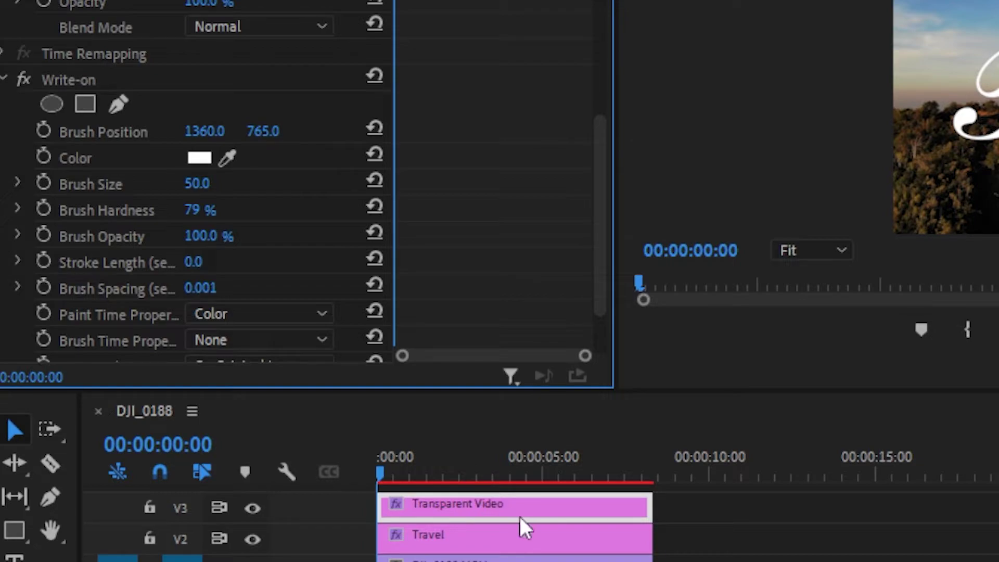
# Check where the Transparent Video clip ends, return to the sequence start, and set the Write-on Stroke Length to 8
pyautogui.click(650, 474)
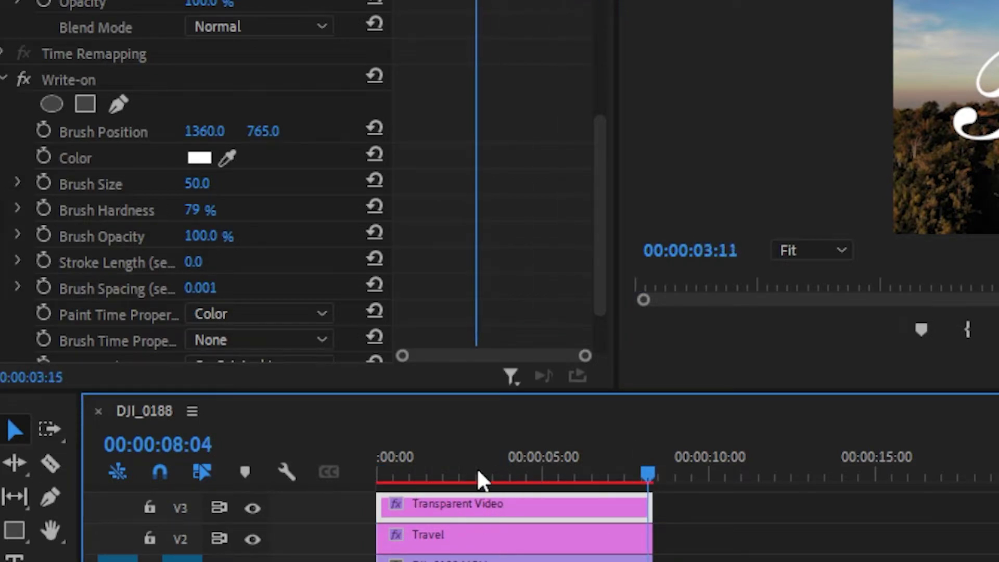
pyautogui.press('Home')
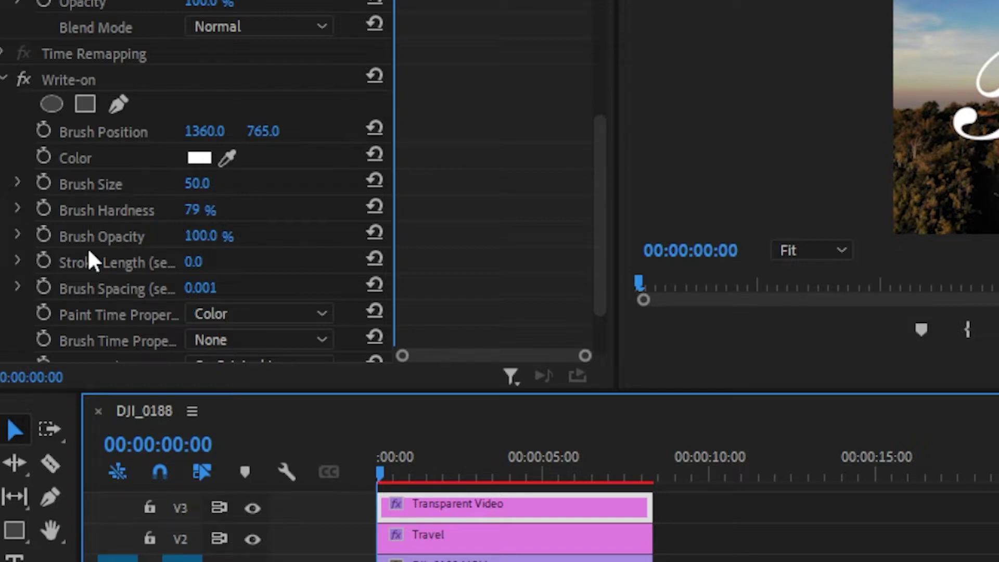
pyautogui.click(186, 263)
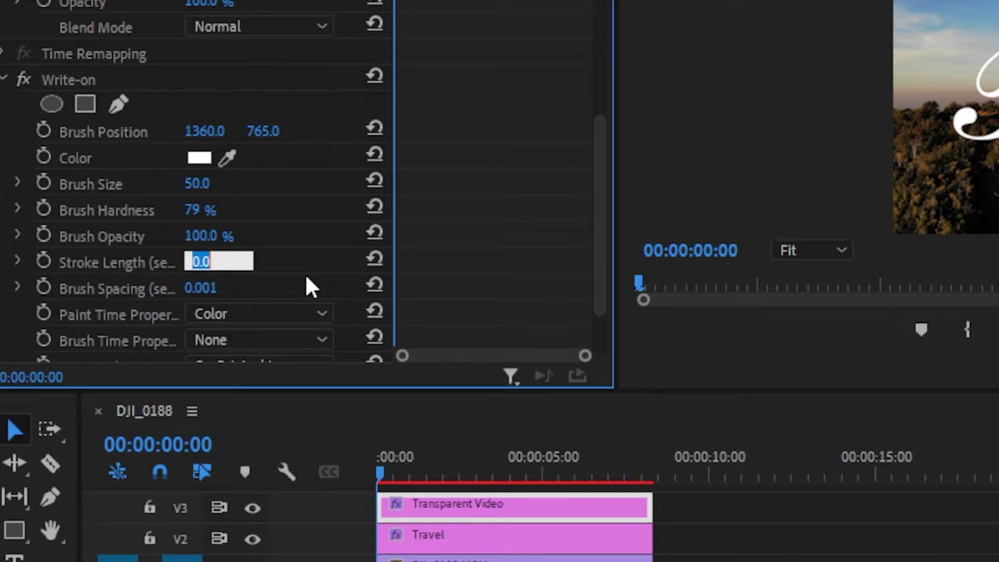
pyautogui.write('8')
pyautogui.press('Return')
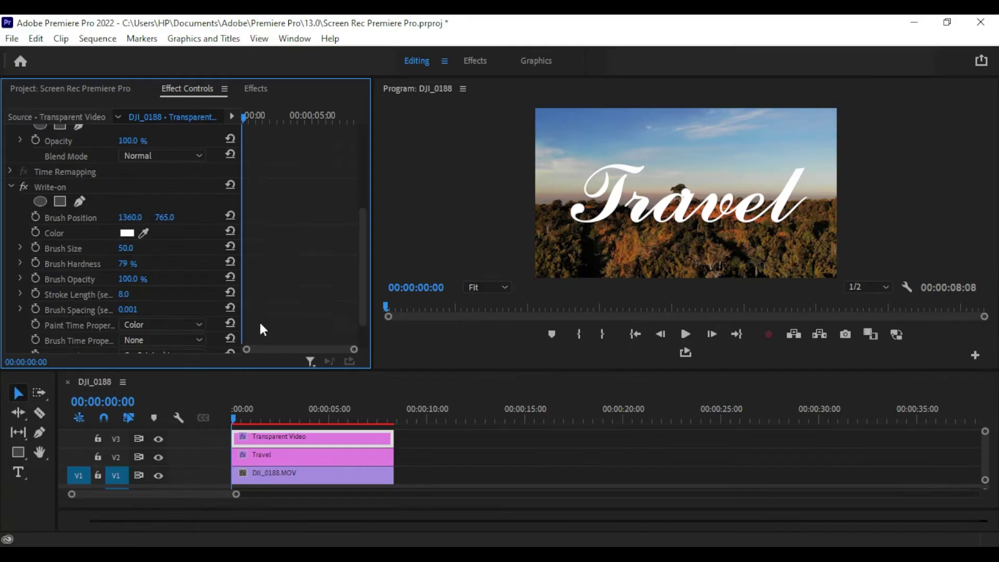
# Enable Brush Position keyframing at the sequence start and move the brush point to the starting tip of the T's inner curl
pyautogui.click(237, 424)
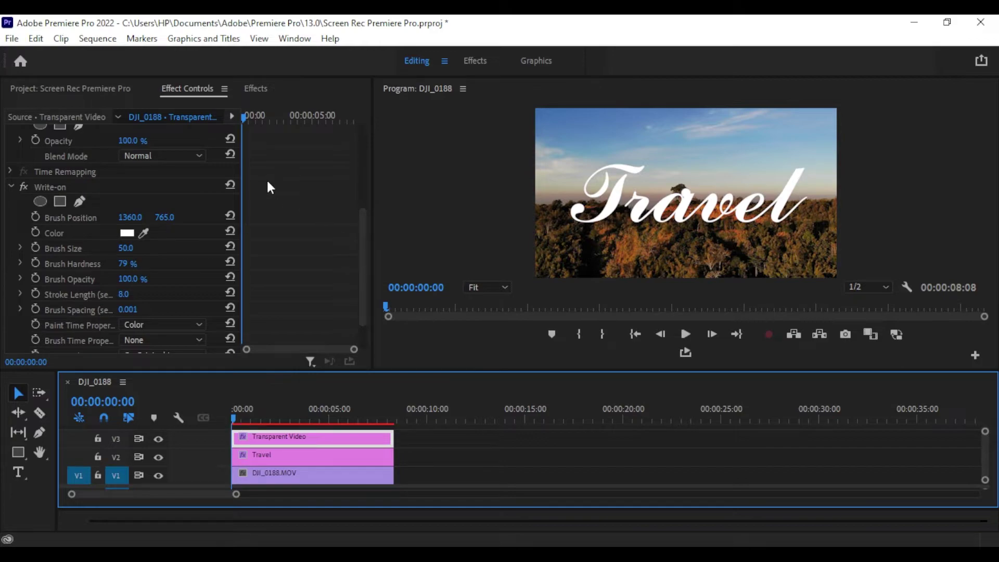
pyautogui.click(37, 215)
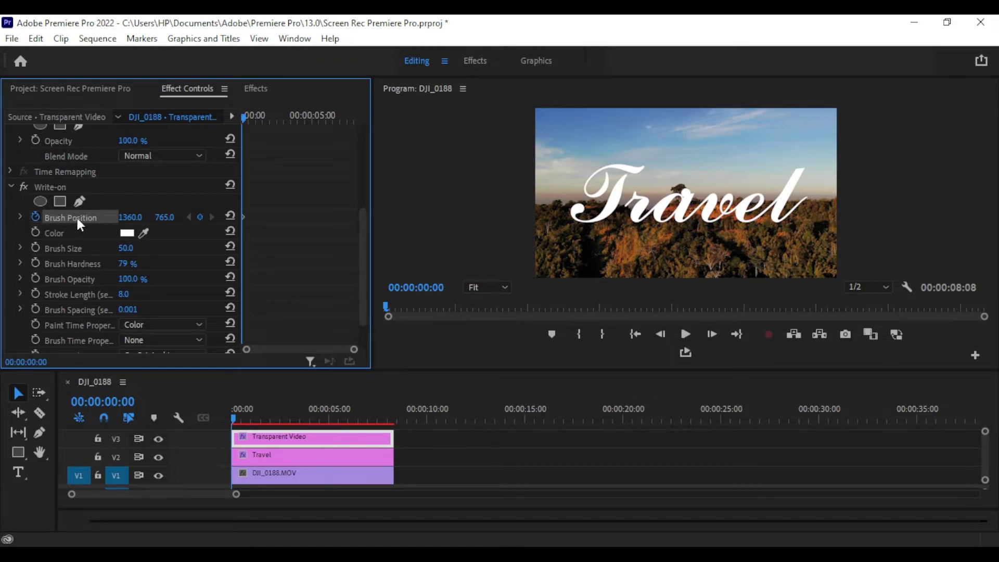
pyautogui.click(689, 195)
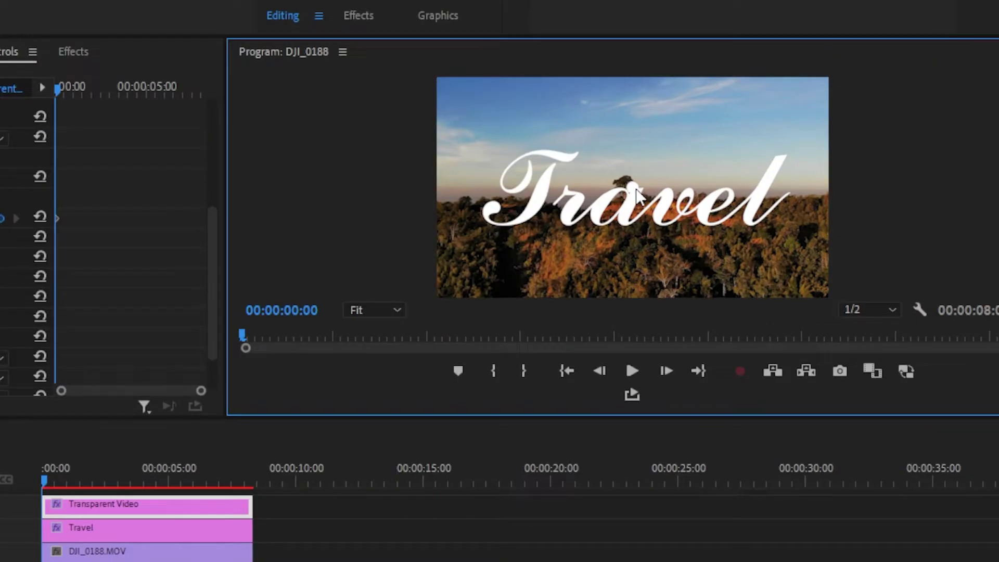
pyautogui.click(1, 177)
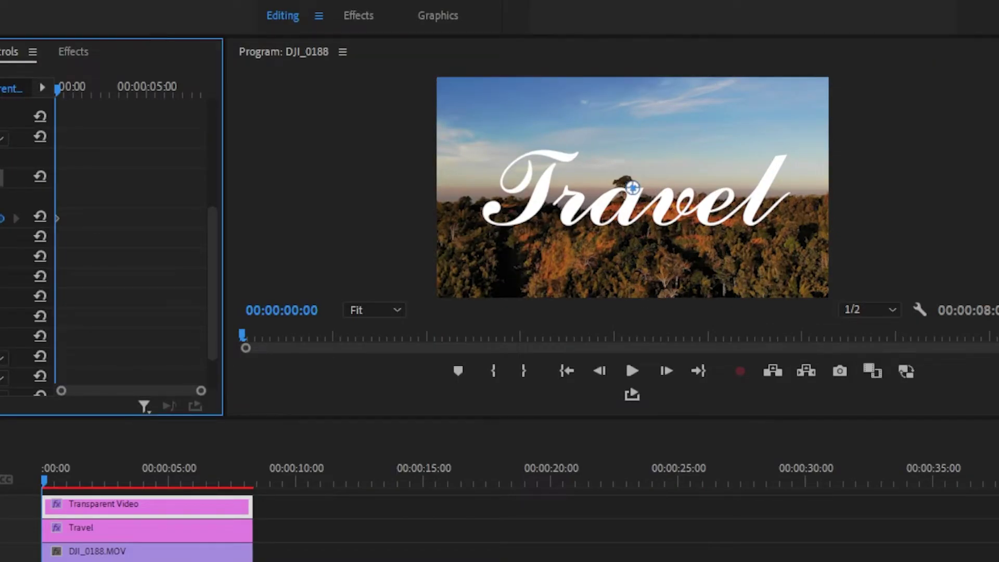
pyautogui.click(617, 183)
pyautogui.moveTo(607, 178); pyautogui.dragTo(552, 169)
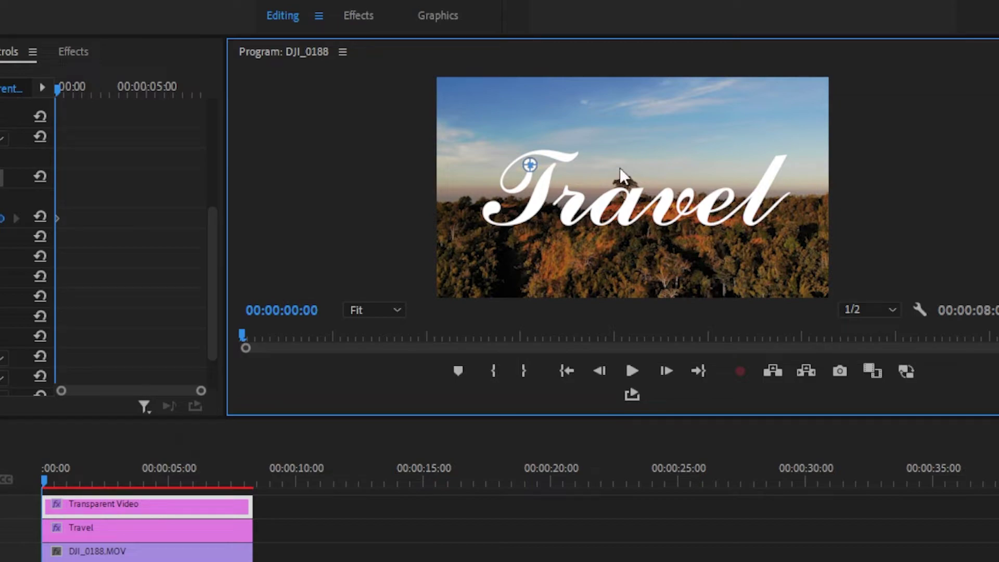
# Keyframe the brush position frame by frame through 00:00:00:06, tracing down the T's inner curl and up around its outer loop
pyautogui.press('Right')
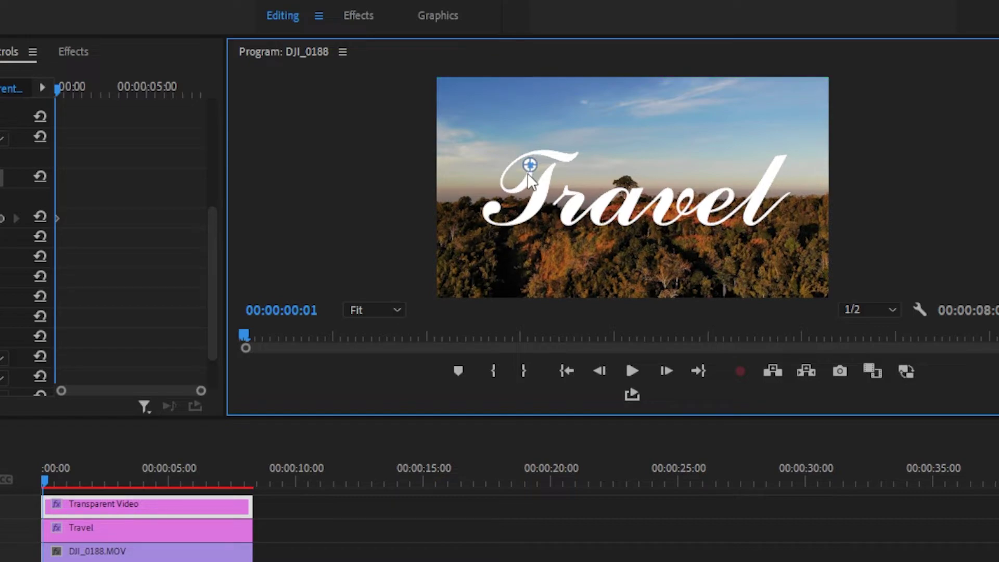
pyautogui.press('Right')
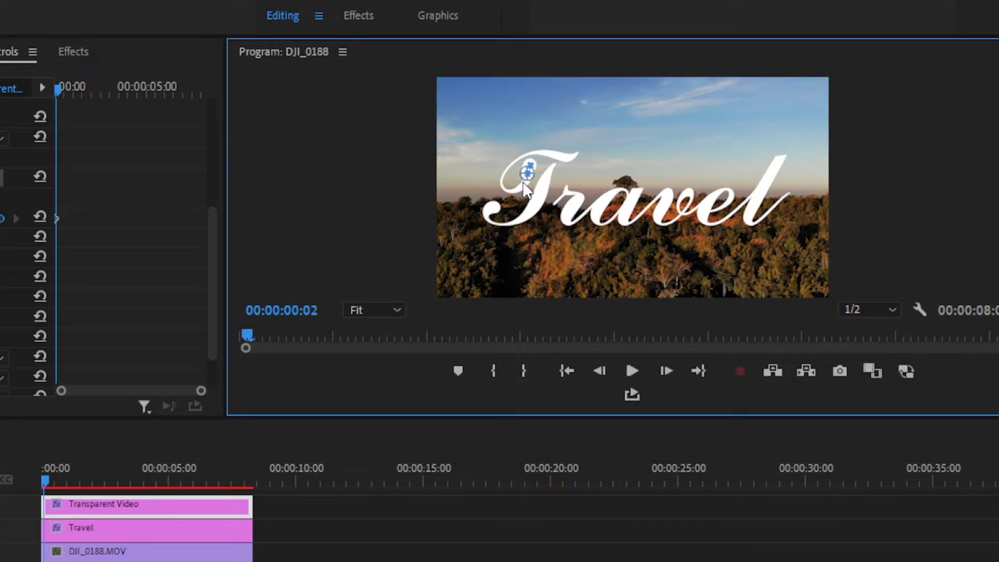
pyautogui.press('Right')
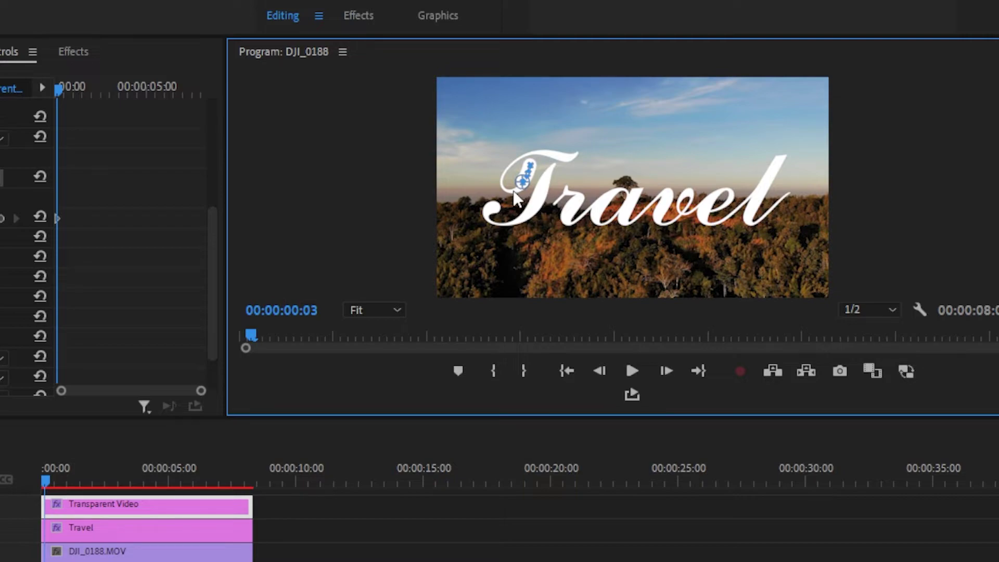
pyautogui.click(514, 190)
pyautogui.press('Right')
pyautogui.moveTo(507, 187); pyautogui.dragTo(503, 184)
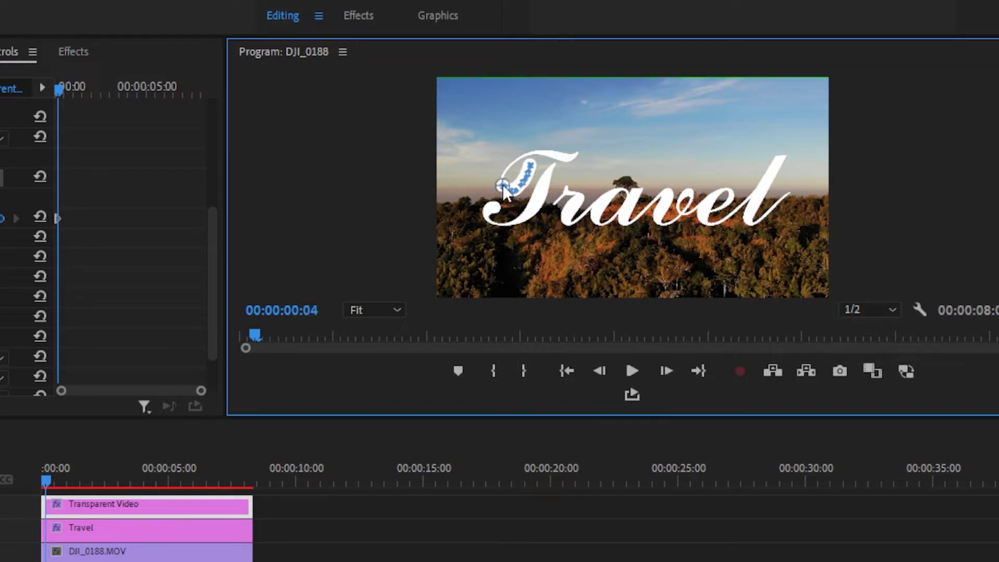
pyautogui.press('Right')
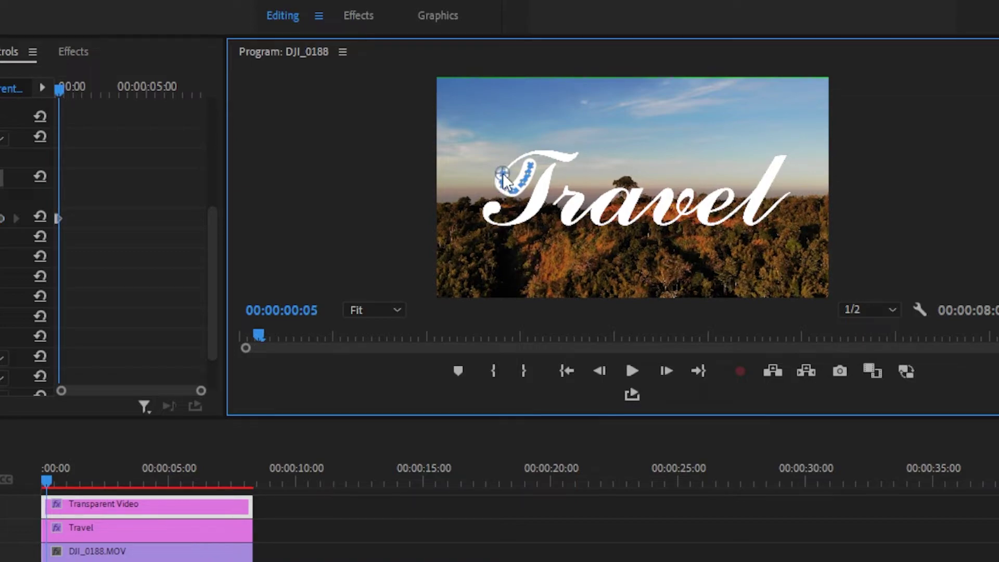
pyautogui.moveTo(504, 170); pyautogui.dragTo(504, 169)
pyautogui.press('Right')
pyautogui.moveTo(504, 168); pyautogui.dragTo(513, 159)
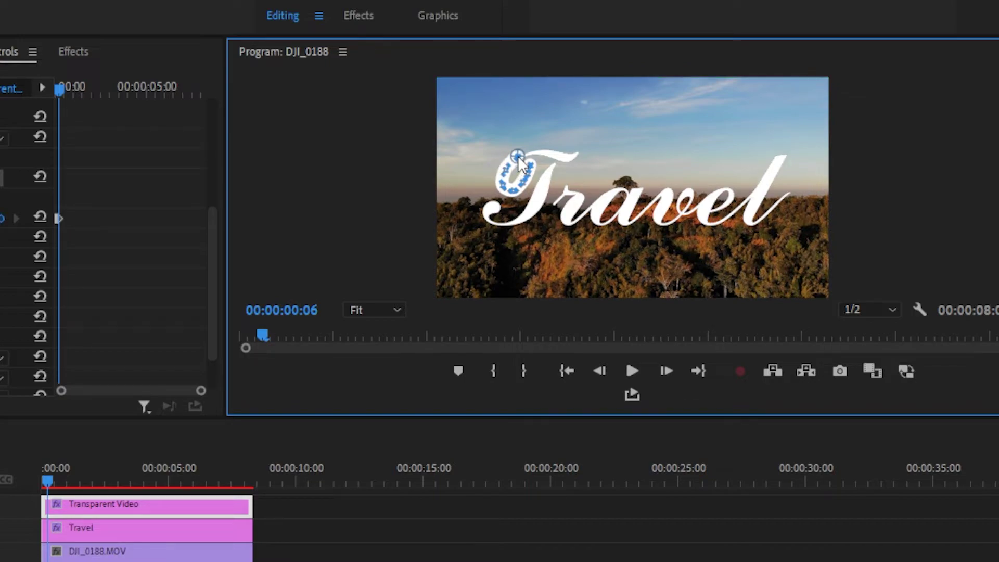
# Continue keyframing the brush position one frame at a time from 00:00:00:07, tracing the T's crossbar to its far tip
pyautogui.press('Right')
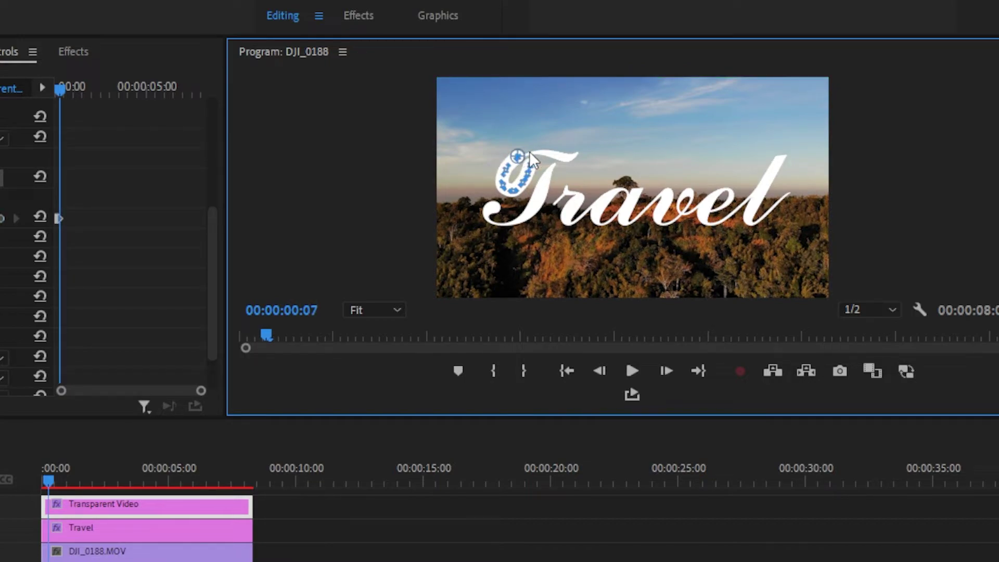
pyautogui.moveTo(518, 157); pyautogui.dragTo(529, 151)
pyautogui.press('Right')
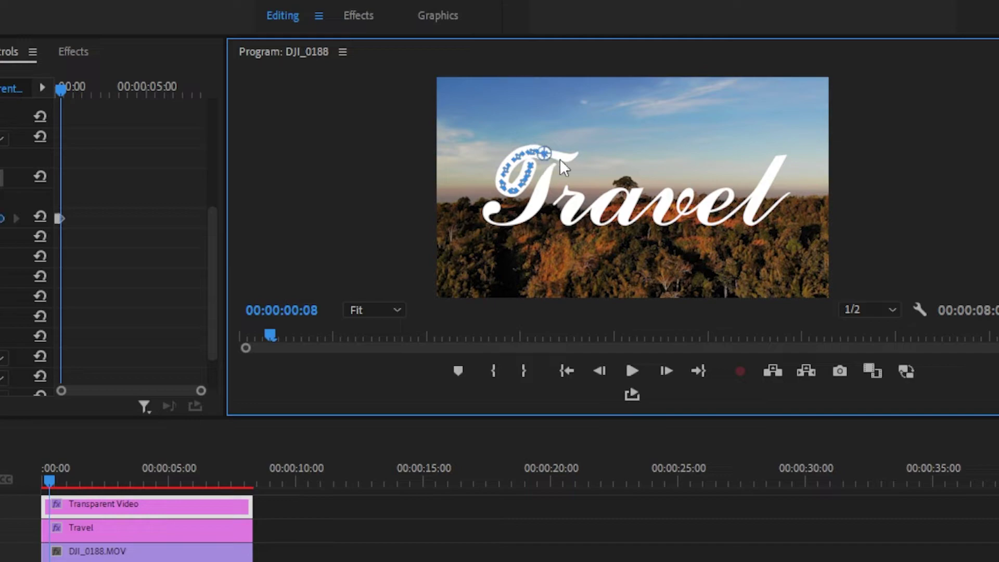
pyautogui.press('Right')
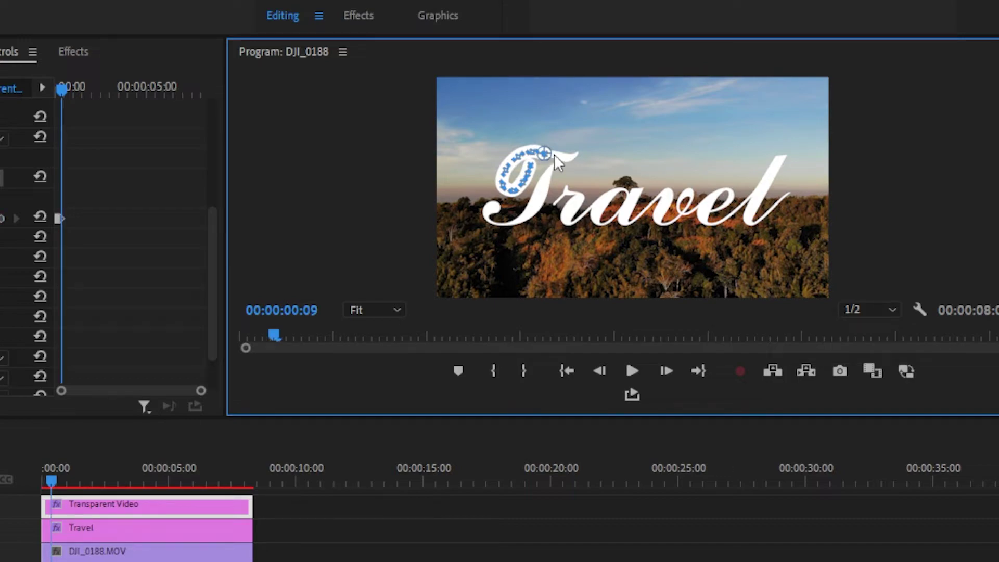
pyautogui.click(555, 155)
pyautogui.press('Right')
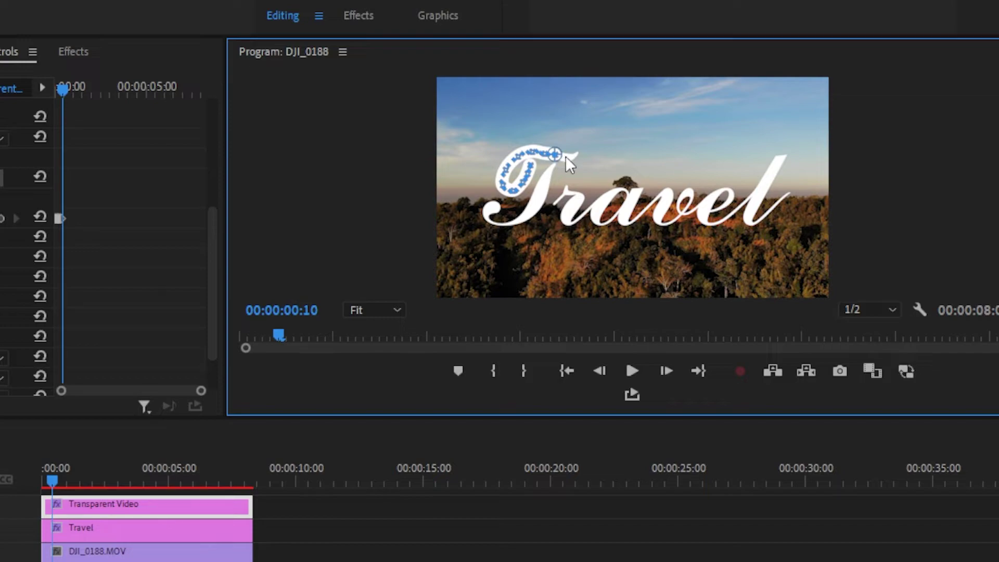
pyautogui.press('Right')
pyautogui.click(578, 152)
pyautogui.press('Right')
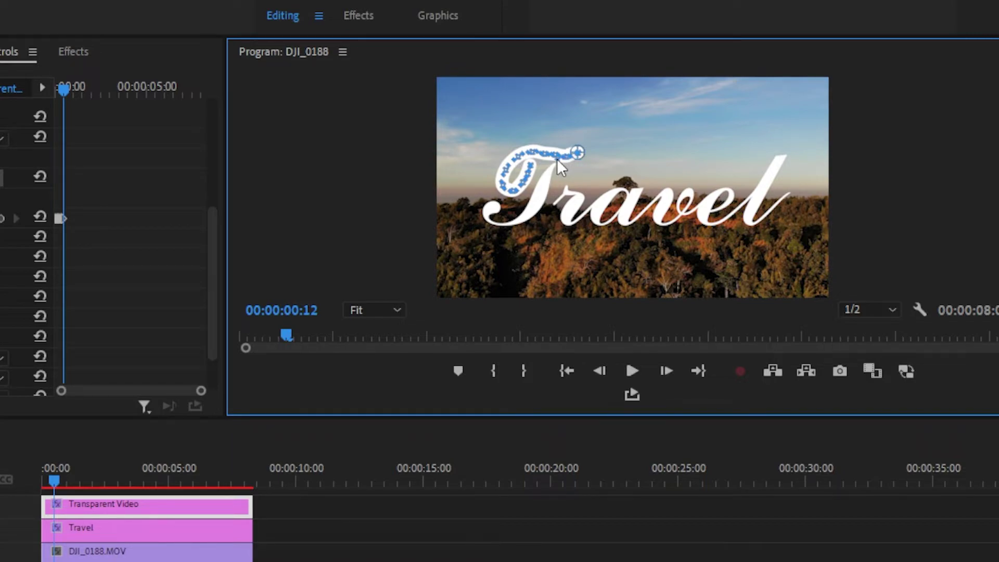
# Advance one frame to 00:00:00:13 and magnify the program preview to 25% for more precise tracing
pyautogui.press('Right')
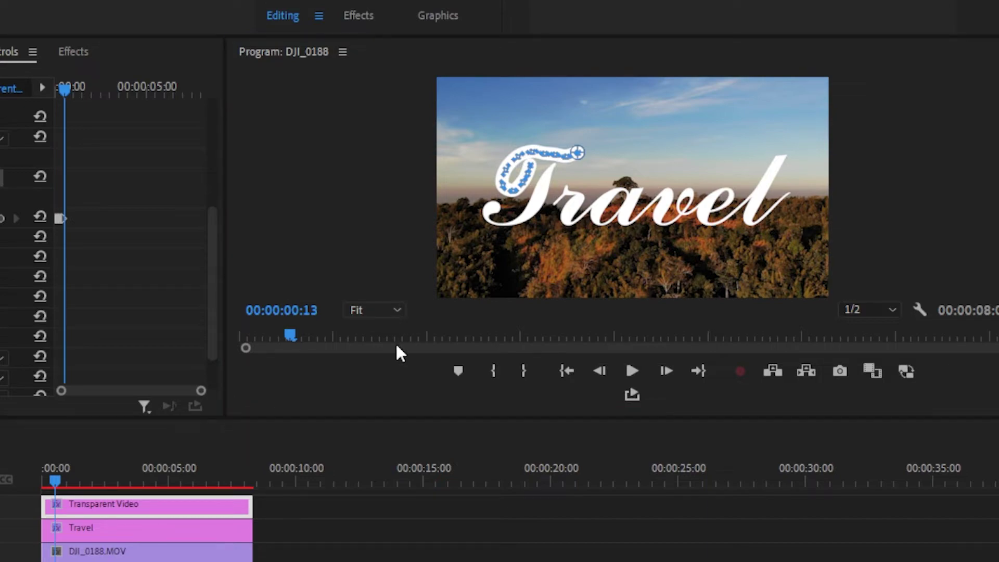
pyautogui.click(385, 376)
pyautogui.press('=')
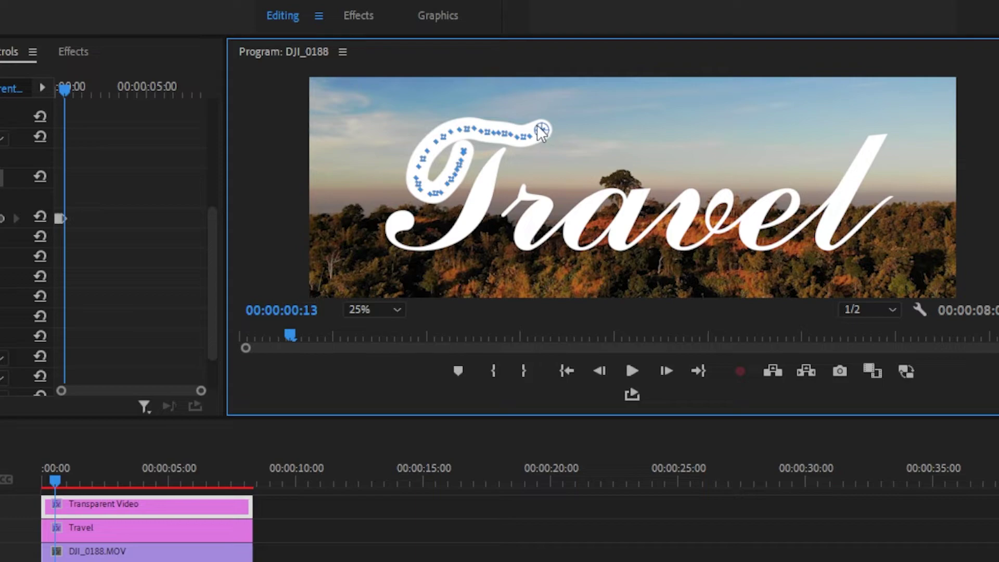
# Keyframe the brush position frame by frame from 00:00:00:13, tracing back from the crossbar's far tip to the top of the T's stem
pyautogui.click(541, 129)
pyautogui.click(517, 122)
pyautogui.press('Right')
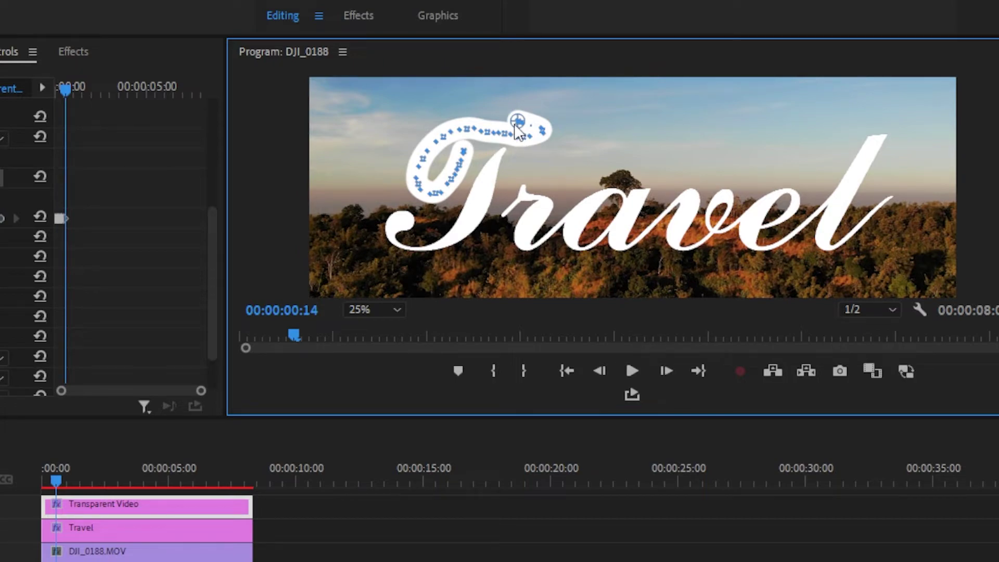
pyautogui.click(509, 134)
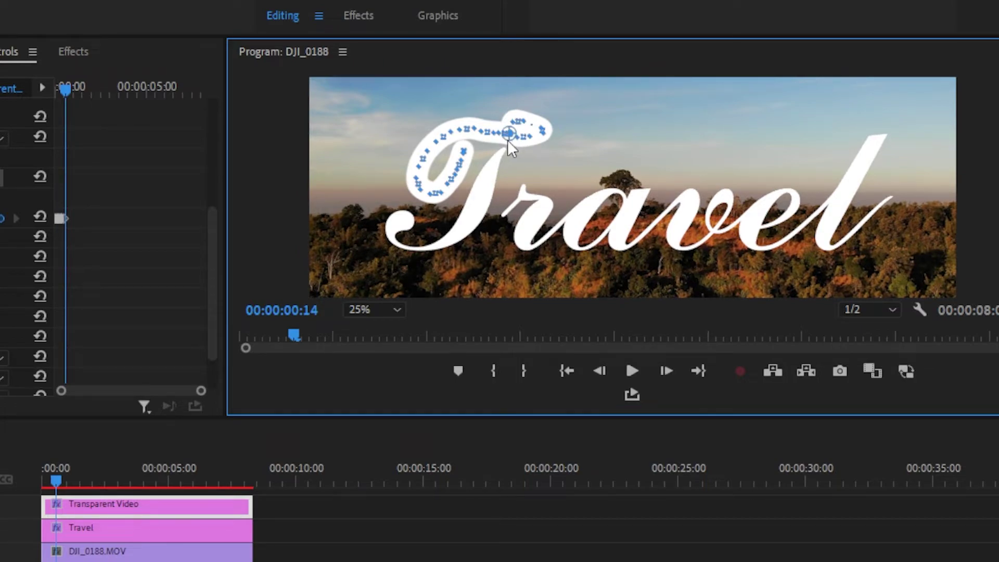
pyautogui.press('Right')
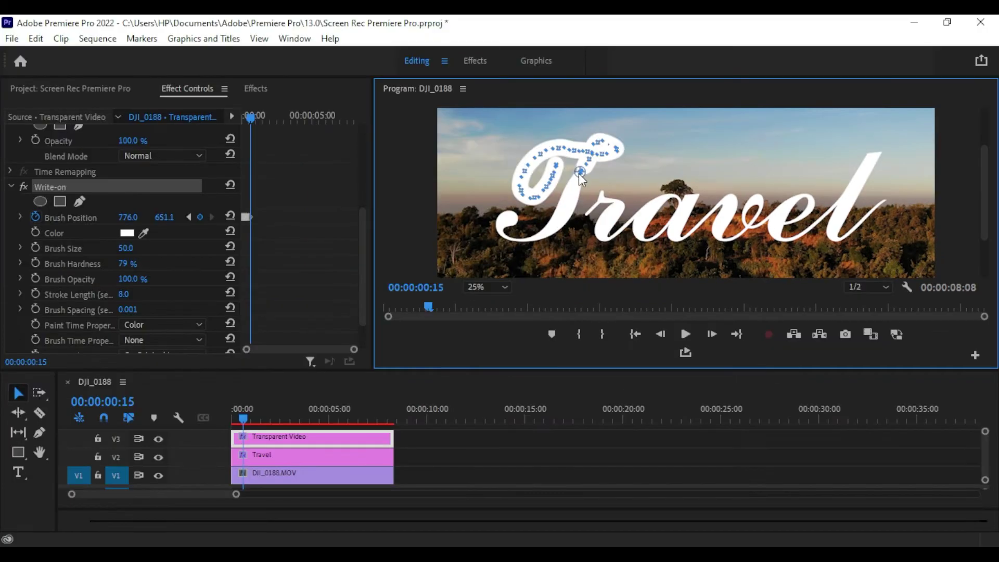
# Continue keyframing the brush position one frame at a time through 00:00:00:20, tracing down the T's stem toward its base
pyautogui.press('Right')
pyautogui.click(492, 163)
pyautogui.press('Right')
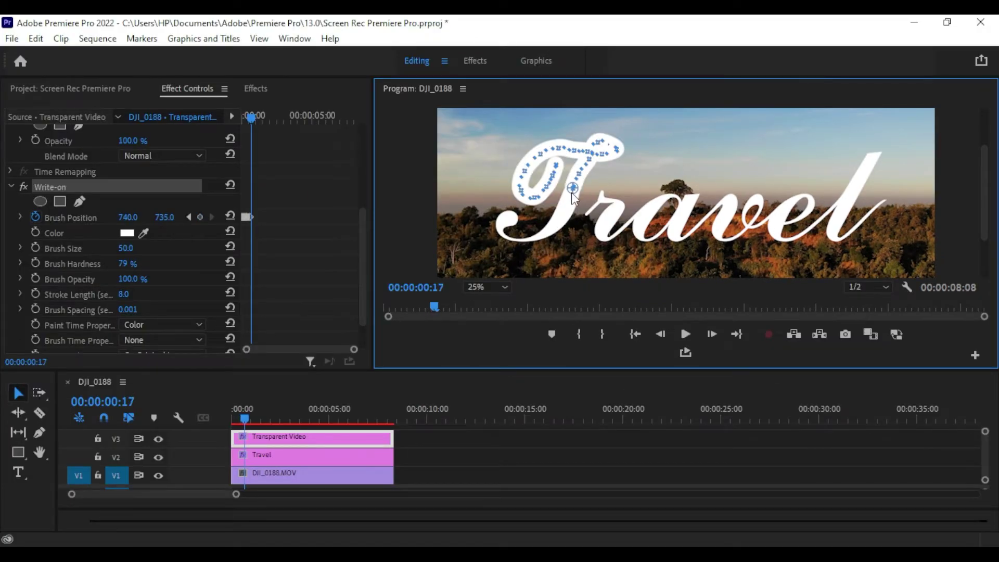
pyautogui.click(573, 190)
pyautogui.press('Right')
pyautogui.click(566, 207)
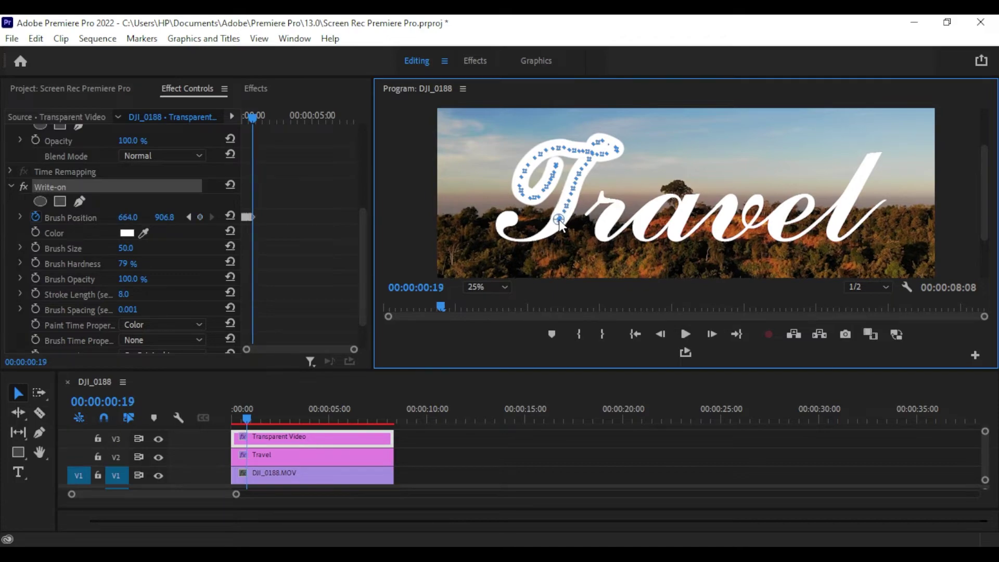
pyautogui.press('Right')
pyautogui.click(549, 229)
pyautogui.press('Right')
pyautogui.click(541, 234)
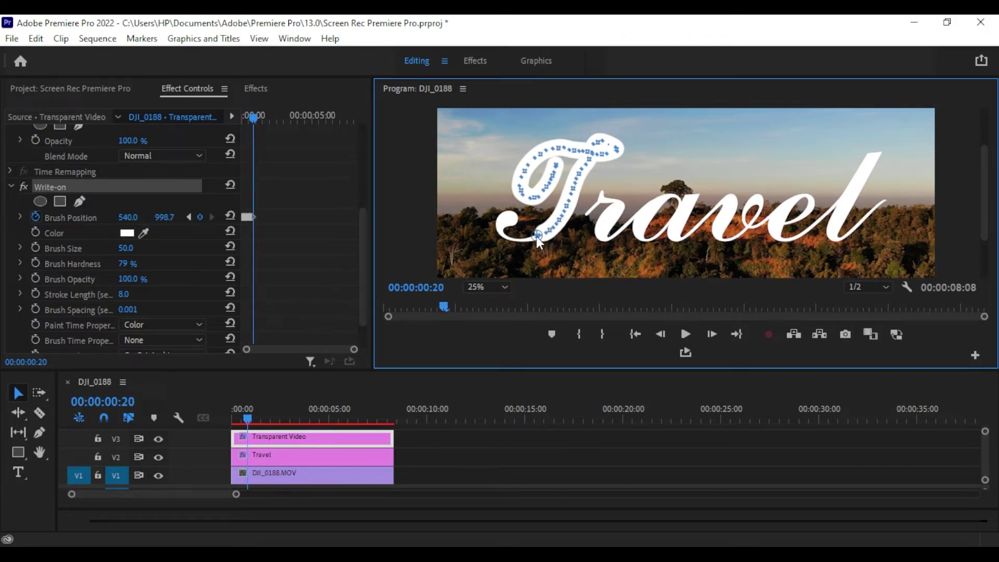
# Keyframe the brush position frame by frame through 00:00:01:01, tracing around the T's lower curl to its end
pyautogui.press('Right')
pyautogui.click(519, 238)
pyautogui.press('Right')
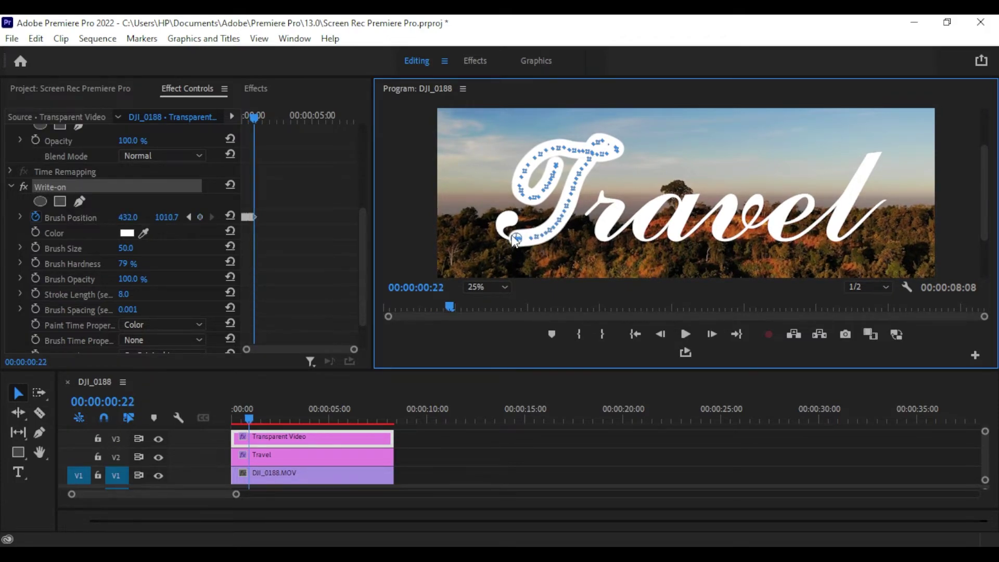
pyautogui.click(507, 234)
pyautogui.press('Right')
pyautogui.click(505, 226)
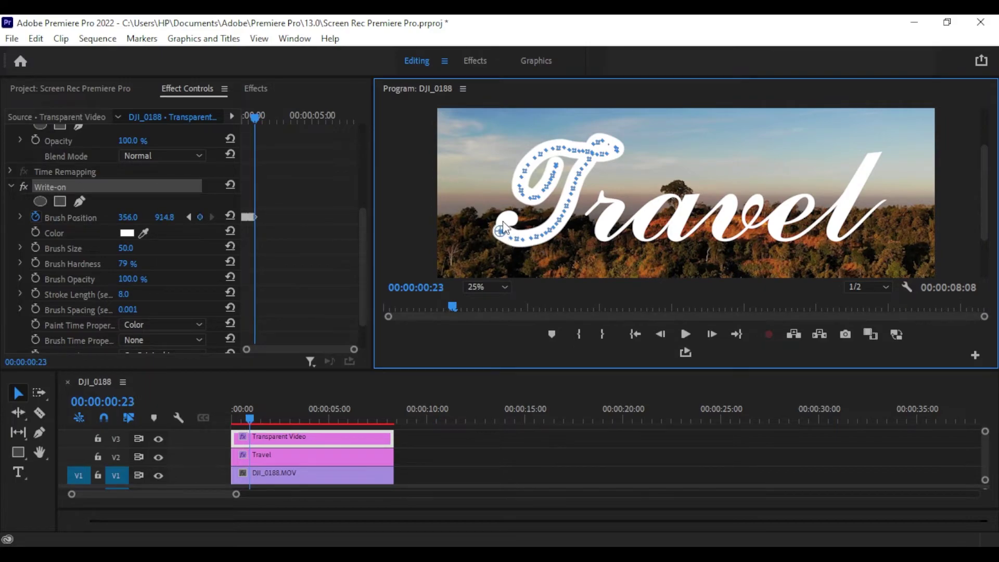
pyautogui.press('Right')
pyautogui.click(516, 217)
pyautogui.press('Right')
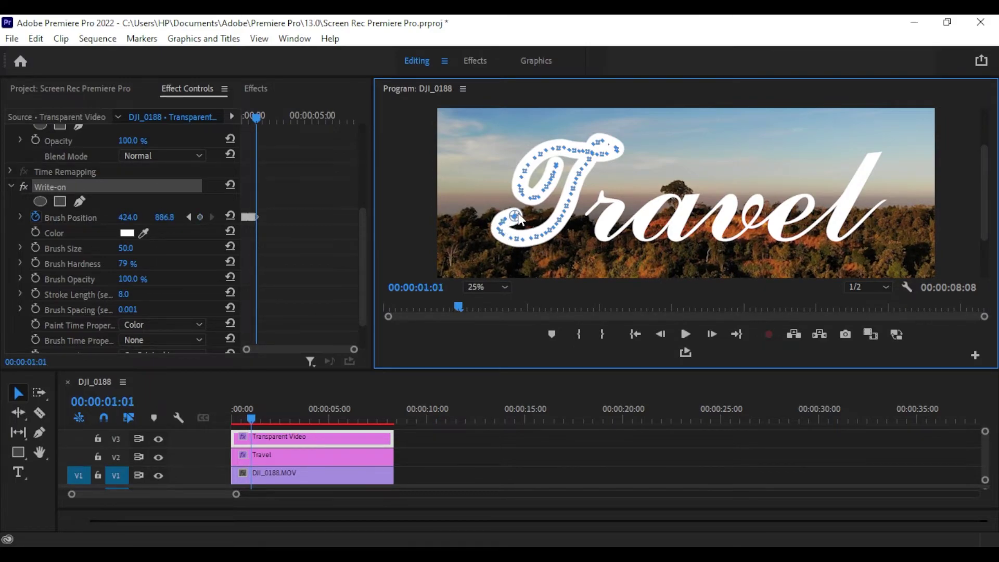
# Keyframe the brush position from the T's lower curl across to the r and over its shoulder, through 00:00:01:06
pyautogui.click(576, 216)
pyautogui.press('Right')
pyautogui.press('Right')
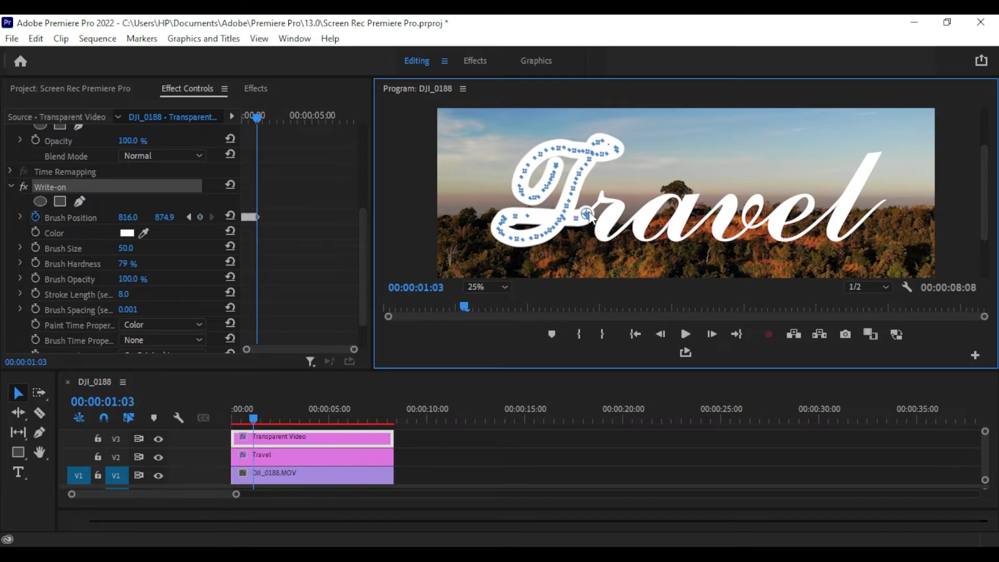
pyautogui.click(600, 198)
pyautogui.press('Right')
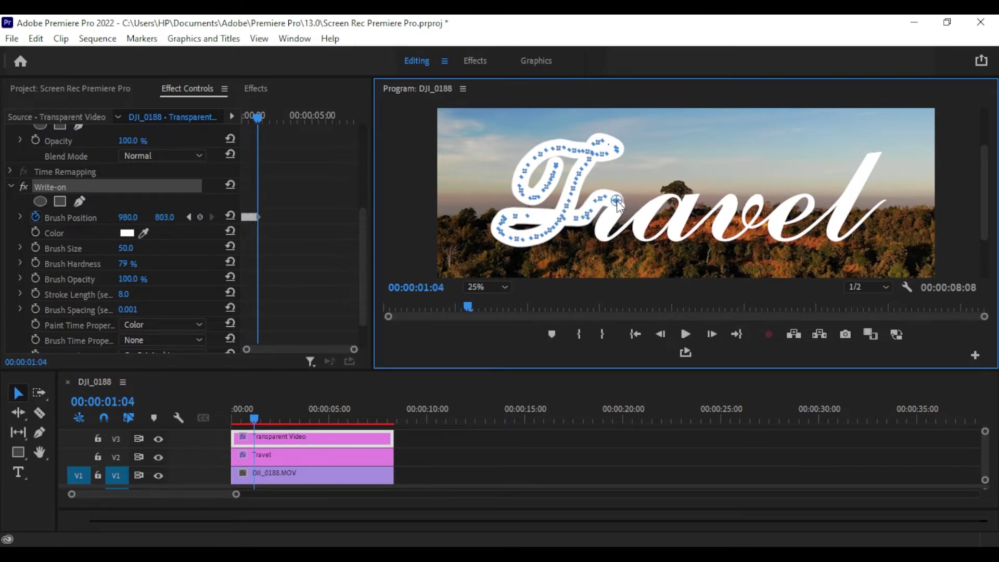
pyautogui.press('Right')
pyautogui.click(617, 205)
# Keyframe the brush position through 00:00:01:10, tracing down the r's body, around its base and out toward the a
pyautogui.press('Right')
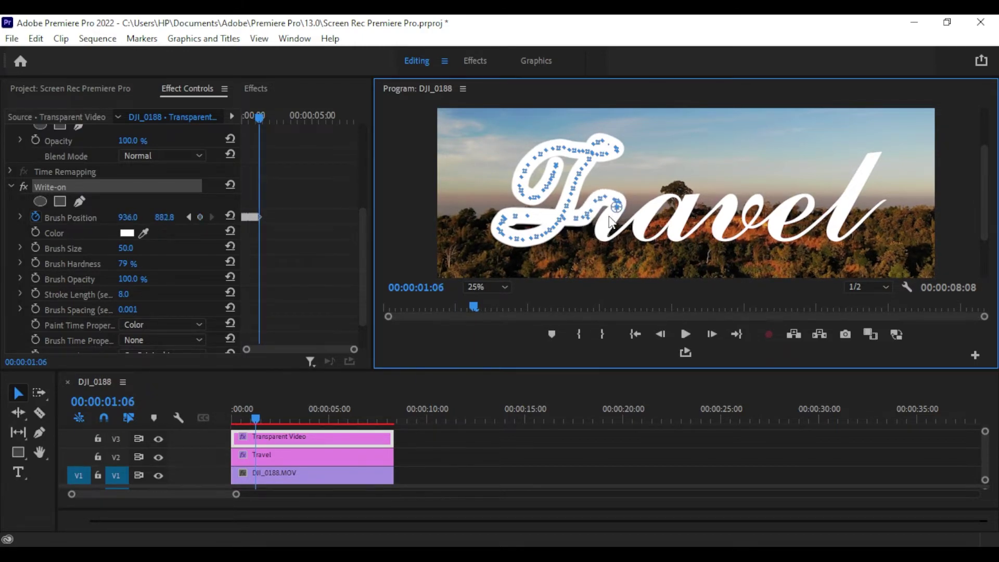
pyautogui.click(606, 219)
pyautogui.press('Right')
pyautogui.press('Right')
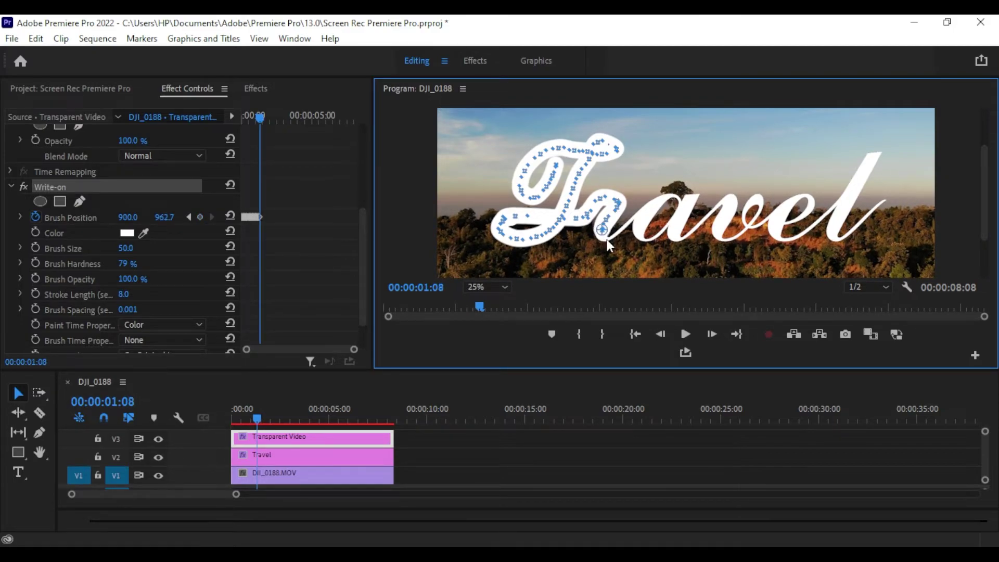
pyautogui.moveTo(601, 232); pyautogui.dragTo(618, 234)
pyautogui.press('Right')
# Keyframe the brush position upward and over the top of the a, advancing to 00:00:01:15
pyautogui.press('Right')
pyautogui.click(631, 218)
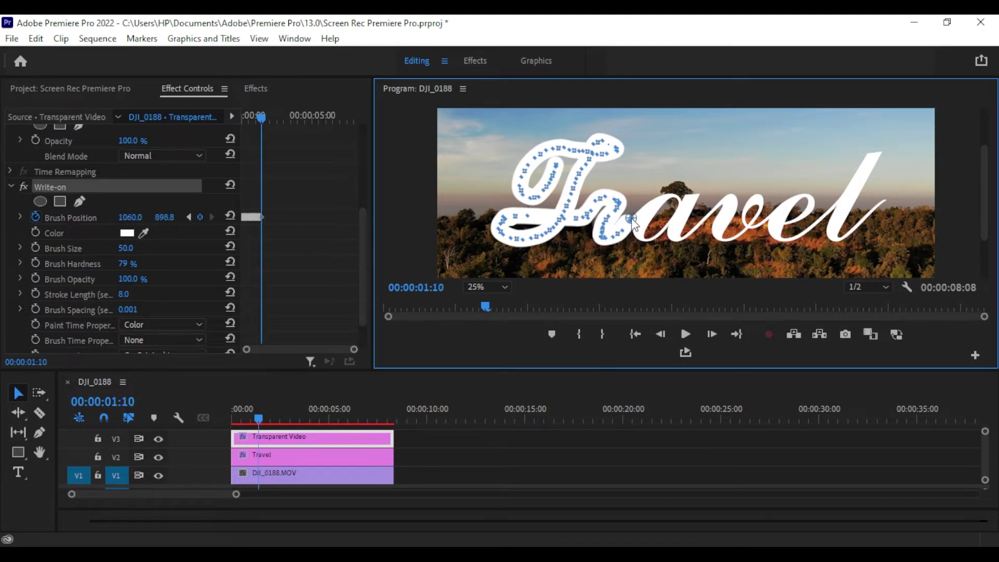
pyautogui.press('Right')
pyautogui.click(652, 176)
pyautogui.press('Right')
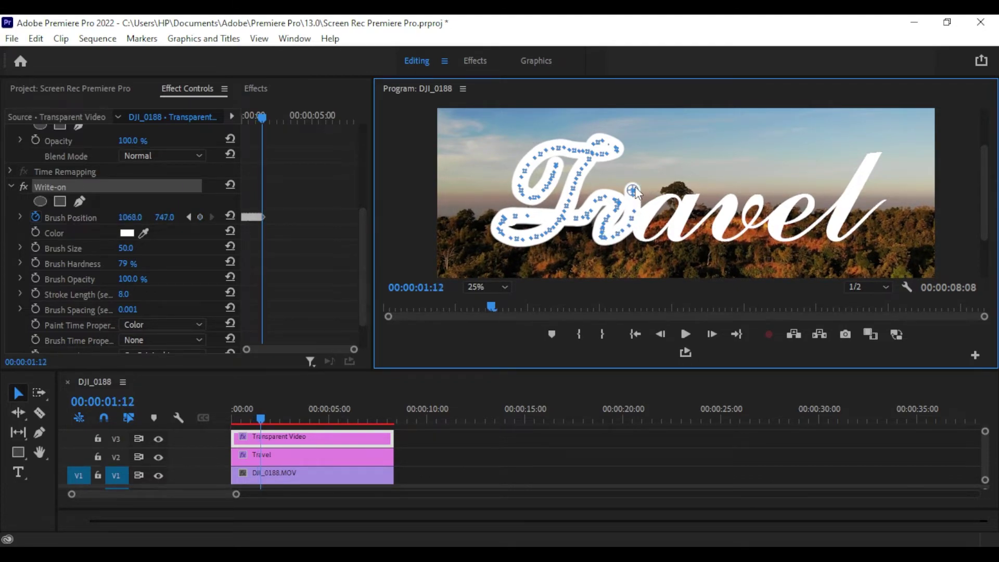
pyautogui.press('Right')
pyautogui.press('Right')
pyautogui.moveTo(657, 174)
pyautogui.mouseDown()
pyautogui.moveTo(678, 178)
pyautogui.moveTo(676, 196)
pyautogui.mouseUp()
# Keyframe the brush position frame by frame through 00:00:01:19, tracing down the a's bowl to its base
pyautogui.press('Right')
pyautogui.click(658, 202)
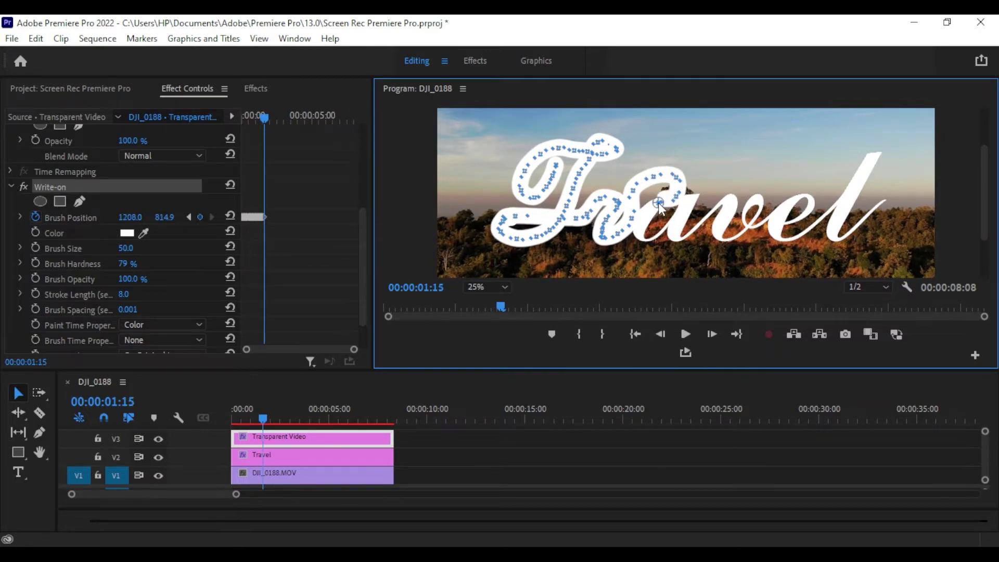
pyautogui.press('Right')
pyautogui.click(648, 219)
pyautogui.press('Right')
pyautogui.click(642, 224)
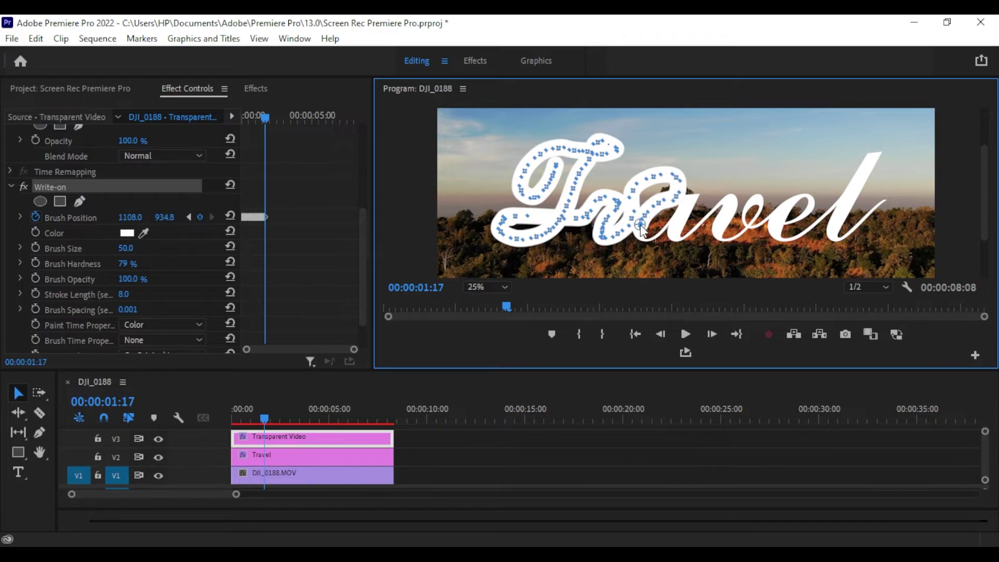
pyautogui.press('Right')
pyautogui.click(641, 231)
# Keyframe the brush position from the a's base up to the top of its stem, advancing to 00:00:01:23
pyautogui.press('Right')
pyautogui.click(644, 238)
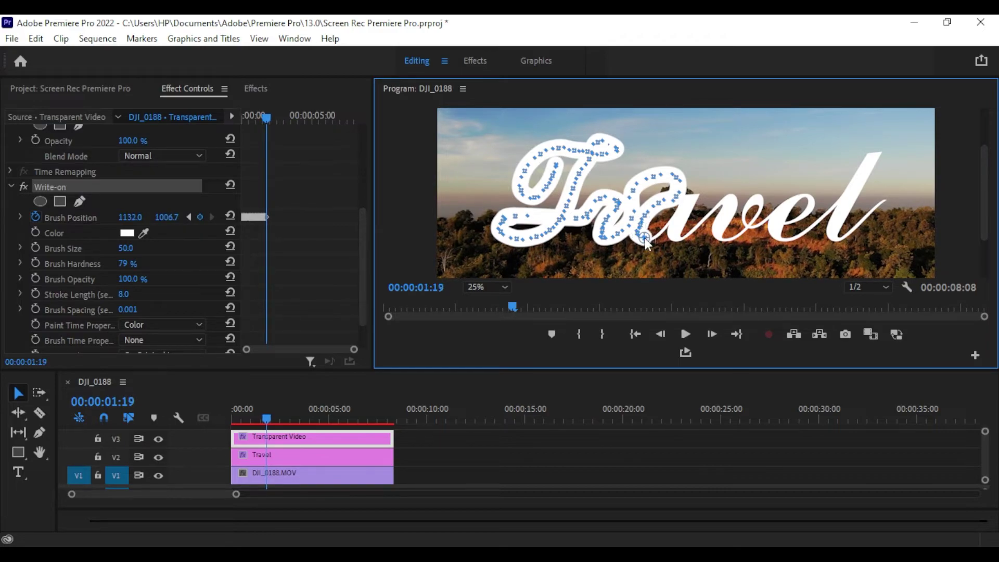
pyautogui.press('Right')
pyautogui.click(648, 238)
pyautogui.press('Right')
pyautogui.click(665, 218)
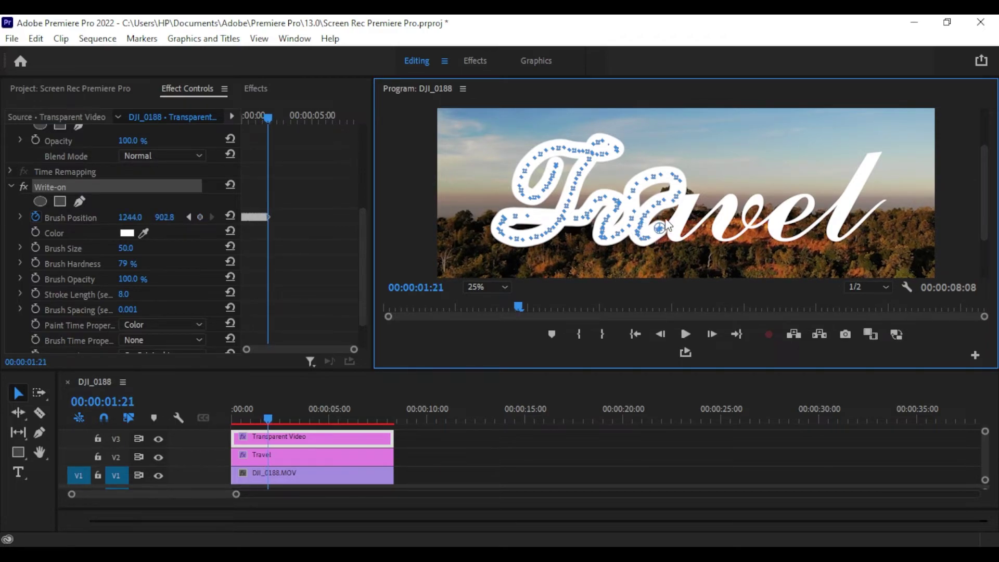
pyautogui.press('Right')
pyautogui.click(693, 196)
pyautogui.press('Right')
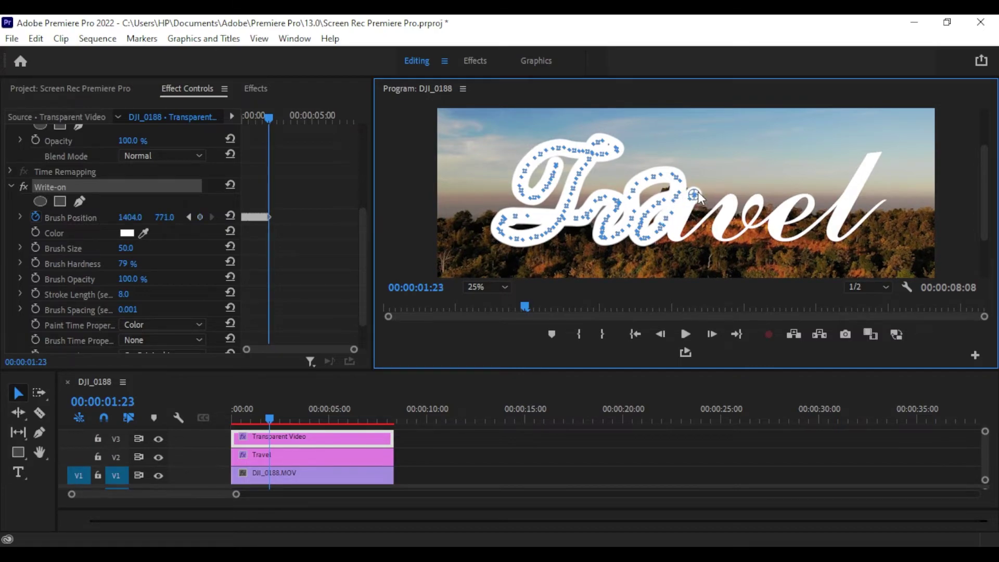
# Keyframe the brush position down the a's stem to its base, advancing frame by frame to 00:00:02:03
pyautogui.click(690, 198)
pyautogui.moveTo(690, 201)
pyautogui.mouseDown()
pyautogui.moveTo(675, 236)
pyautogui.moveTo(690, 233)
pyautogui.mouseUp()
pyautogui.press('Right')
pyautogui.press('Right')
pyautogui.press('Right')
pyautogui.press('Right')
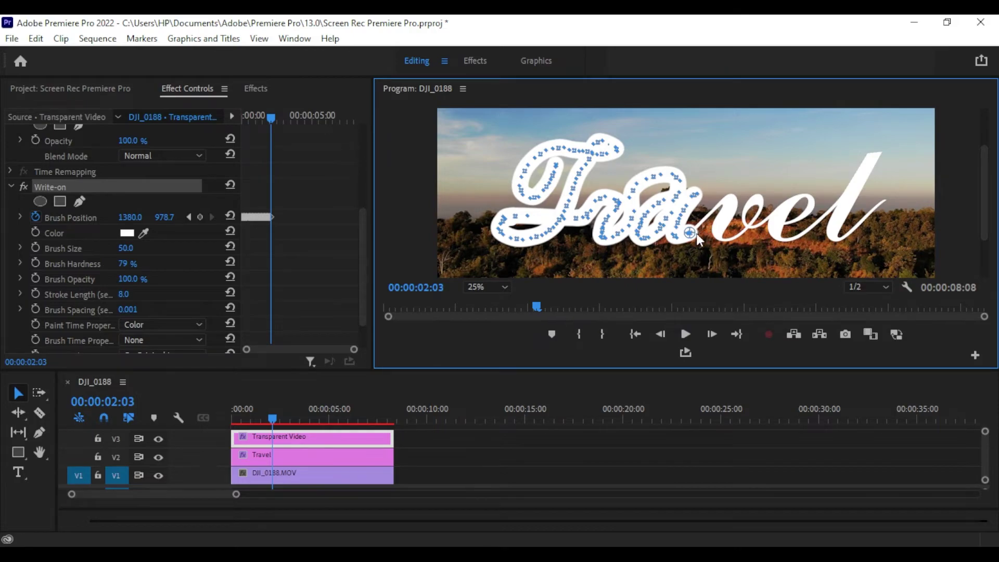
# Keyframe the brush position frame by frame from 00:00:02:03, tracing the v, the e and the rising side of the l
pyautogui.moveTo(690, 233)
pyautogui.mouseDown()
pyautogui.moveTo(726, 196)
pyautogui.moveTo(720, 223)
pyautogui.moveTo(730, 237)
pyautogui.moveTo(760, 212)
pyautogui.moveTo(763, 196)
pyautogui.moveTo(745, 217)
pyautogui.moveTo(757, 225)
pyautogui.moveTo(805, 218)
pyautogui.moveTo(803, 194)
pyautogui.moveTo(775, 233)
pyautogui.moveTo(819, 234)
pyautogui.moveTo(836, 214)
pyautogui.moveTo(836, 179)
pyautogui.moveTo(848, 176)
pyautogui.moveTo(844, 141)
pyautogui.mouseUp()
pyautogui.press('Right')
pyautogui.press('Right')
pyautogui.press('Right')
pyautogui.press('Right')
pyautogui.press('Right')
pyautogui.press('Right')
pyautogui.press('Right')
pyautogui.press('Right')
pyautogui.press('Right')
pyautogui.press('Right')
pyautogui.press('Right')
pyautogui.press('Right')
pyautogui.press('Right')
pyautogui.press('Right')
pyautogui.press('Right')
pyautogui.press('Right')
pyautogui.press('Right')
pyautogui.press('Right')
pyautogui.press('Right')
pyautogui.press('Right')
pyautogui.press('Right')
pyautogui.press('Right')
pyautogui.press('Right')
pyautogui.press('Right')
pyautogui.press('Right')
pyautogui.press('Right')
pyautogui.press('Right')
pyautogui.press('Right')
pyautogui.press('Right')
pyautogui.press('Right')
# Keyframe the brush position over the l's top, down its stem and out to the tip of its exit stroke, through 00:00:03:22
pyautogui.moveTo(847, 139)
pyautogui.mouseDown()
pyautogui.moveTo(884, 128)
pyautogui.moveTo(834, 243)
pyautogui.moveTo(884, 199)
pyautogui.mouseUp()
pyautogui.press('Right')
pyautogui.press('Right')
pyautogui.press('Right')
pyautogui.press('Right')
pyautogui.press('Right')
pyautogui.press('Right')
pyautogui.press('Right')
pyautogui.press('Right')
pyautogui.press('Right')
pyautogui.press('Right')
pyautogui.press('Right')
pyautogui.press('Right')
pyautogui.press('Right')
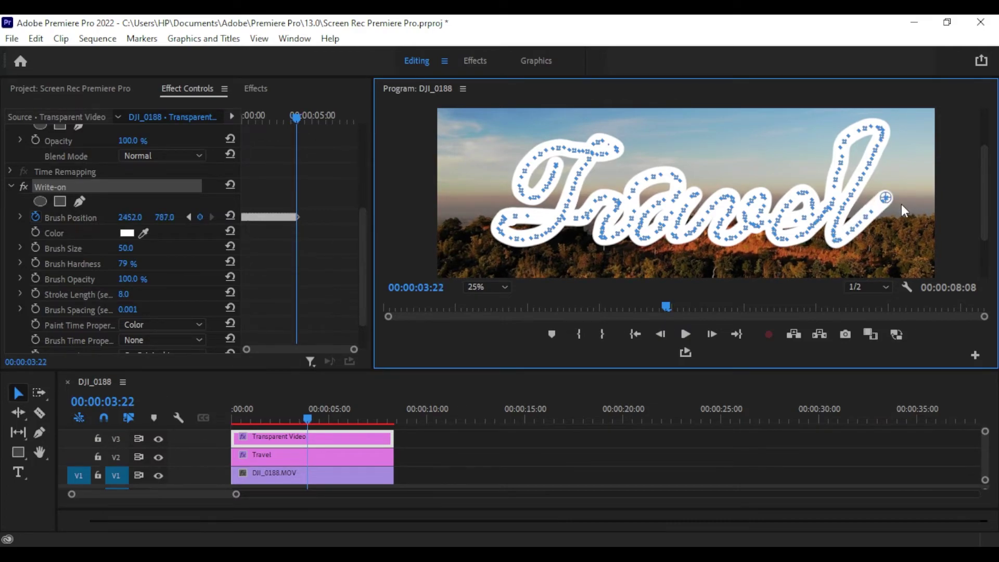
# Set the program preview magnification to Fit and move the playhead to 00:00:02:08
pyautogui.click(499, 287)
pyautogui.click(488, 295)
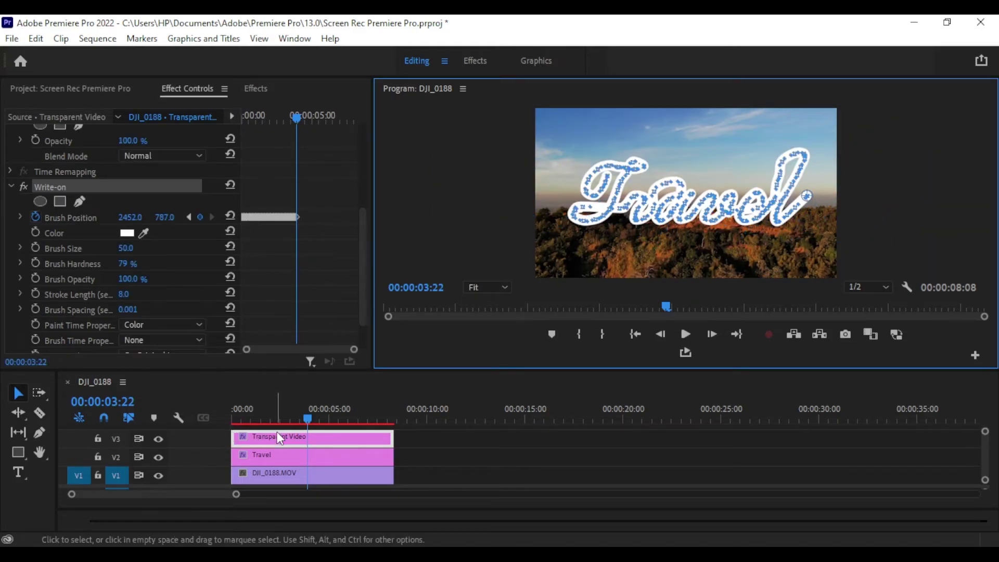
pyautogui.click(279, 416)
# Search the effects for "track" and apply Track Matte Key to the Travel title clip
pyautogui.click(267, 454)
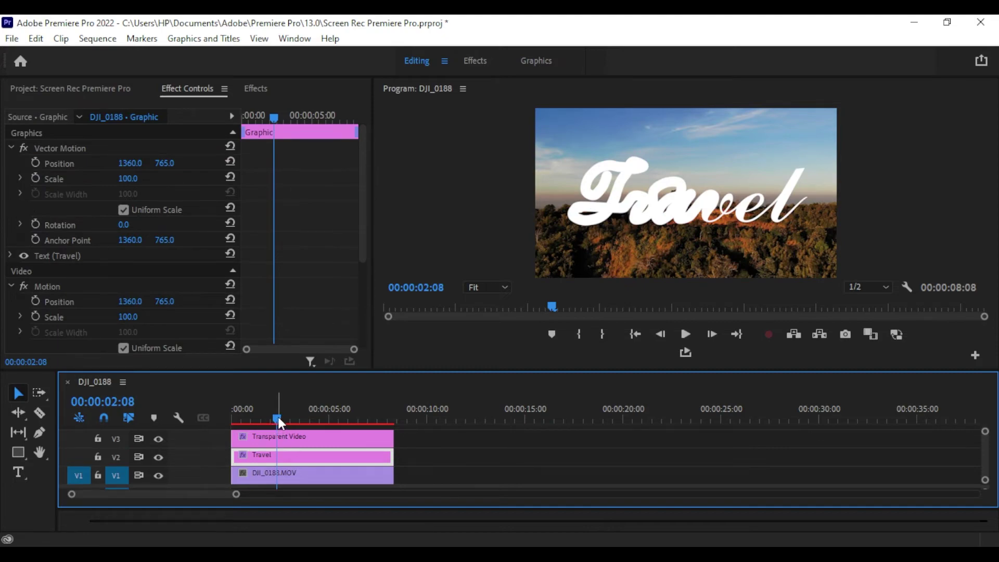
pyautogui.click(255, 88)
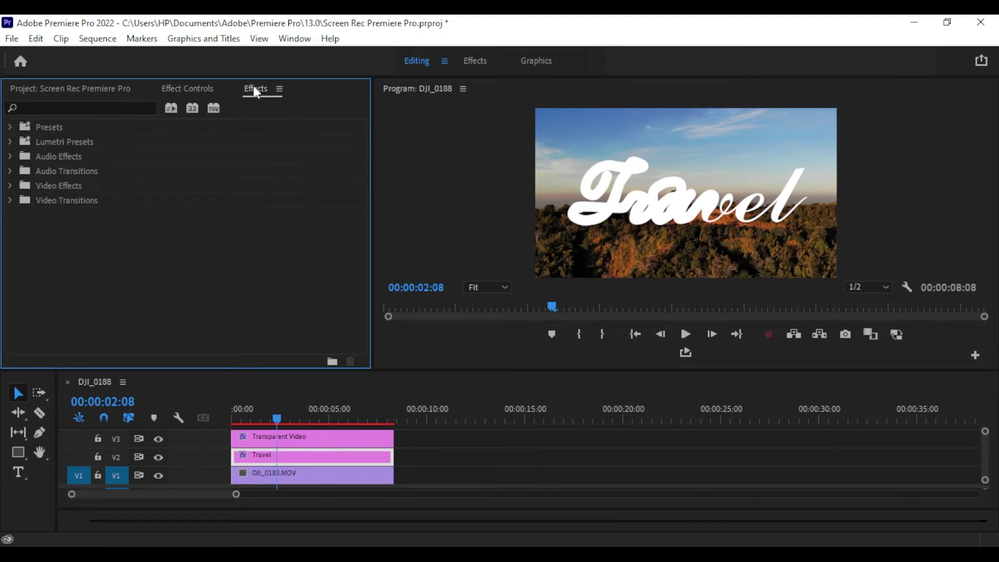
pyautogui.click(98, 107)
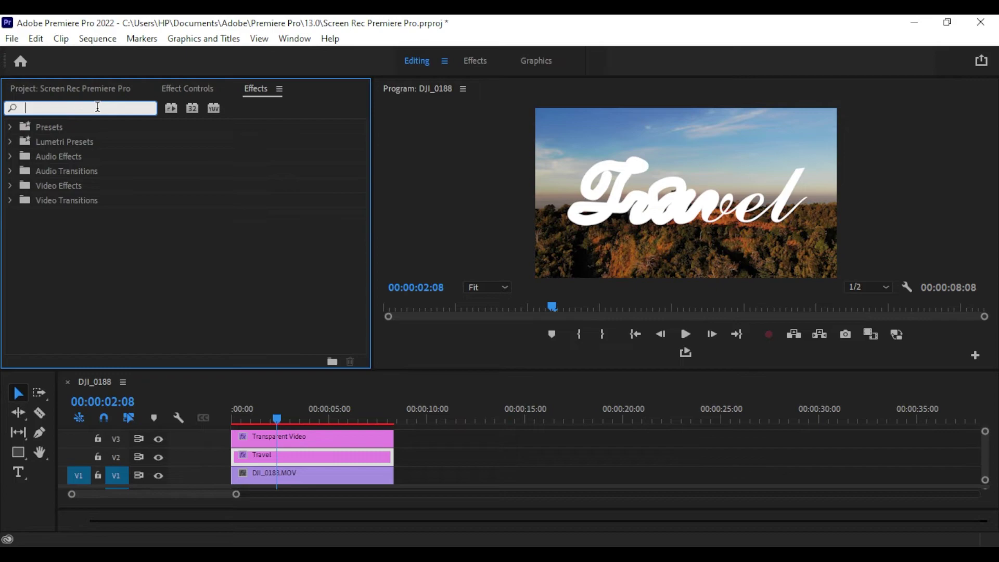
pyautogui.write('tra')
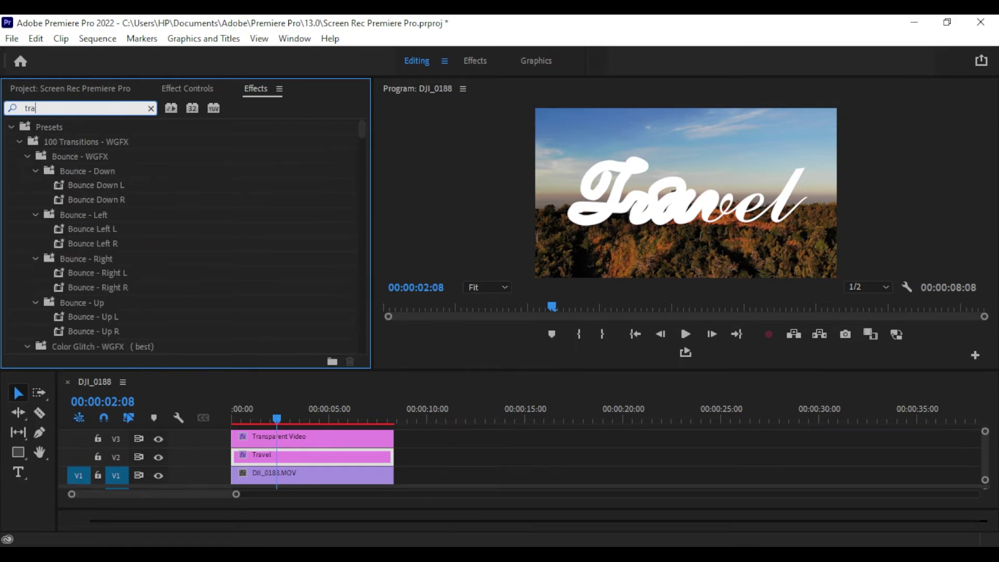
pyautogui.write('c')
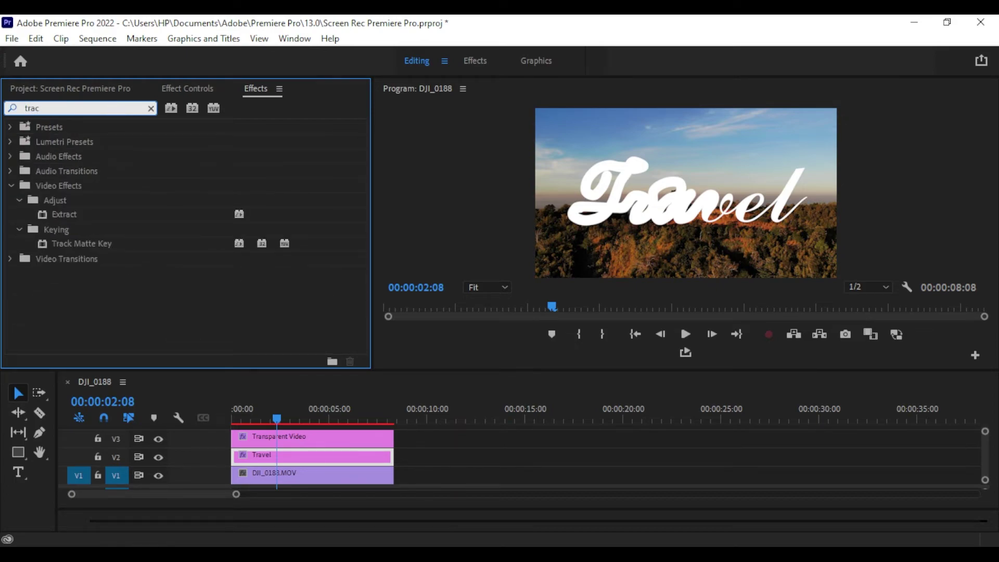
pyautogui.write('k')
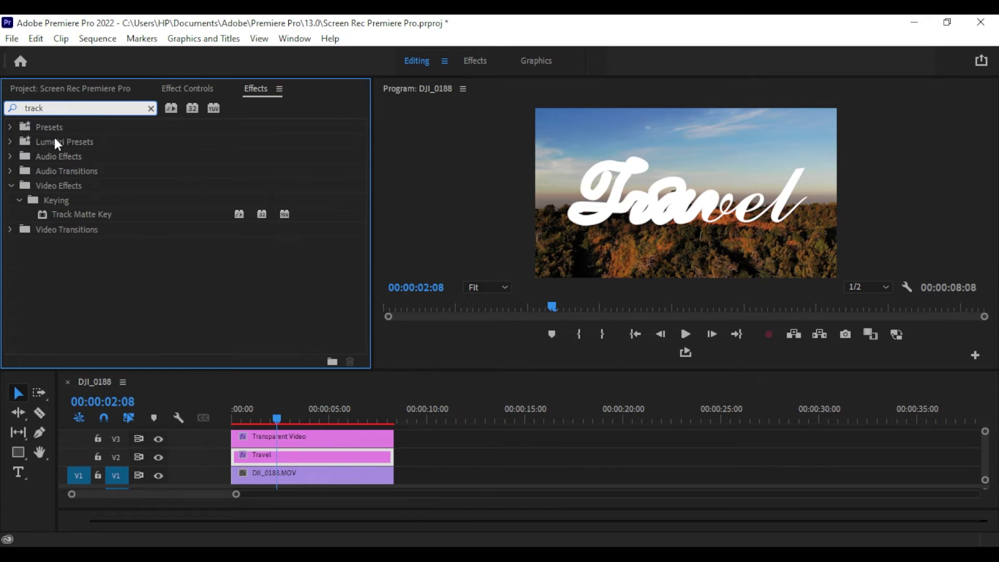
pyautogui.moveTo(84, 208); pyautogui.dragTo(279, 457)
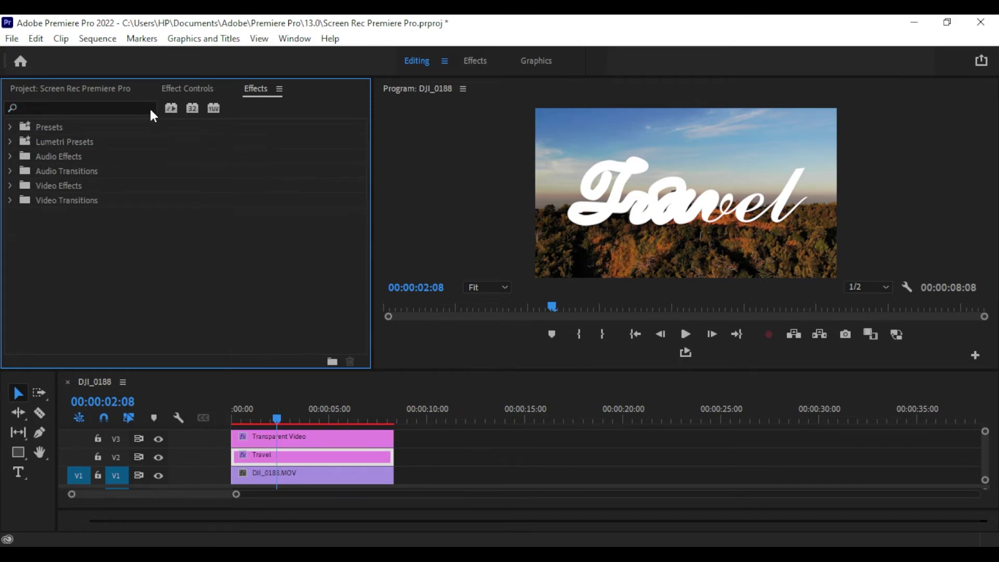
# Set the Track Matte Key's matte to Video 3 on the Travel title clip
pyautogui.click(184, 90)
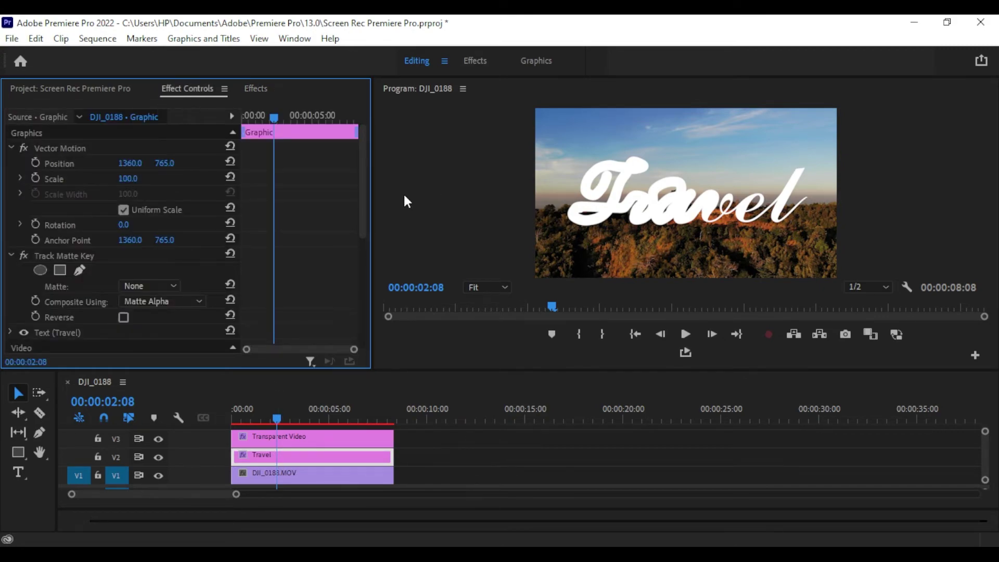
pyautogui.moveTo(362, 214); pyautogui.dragTo(360, 239)
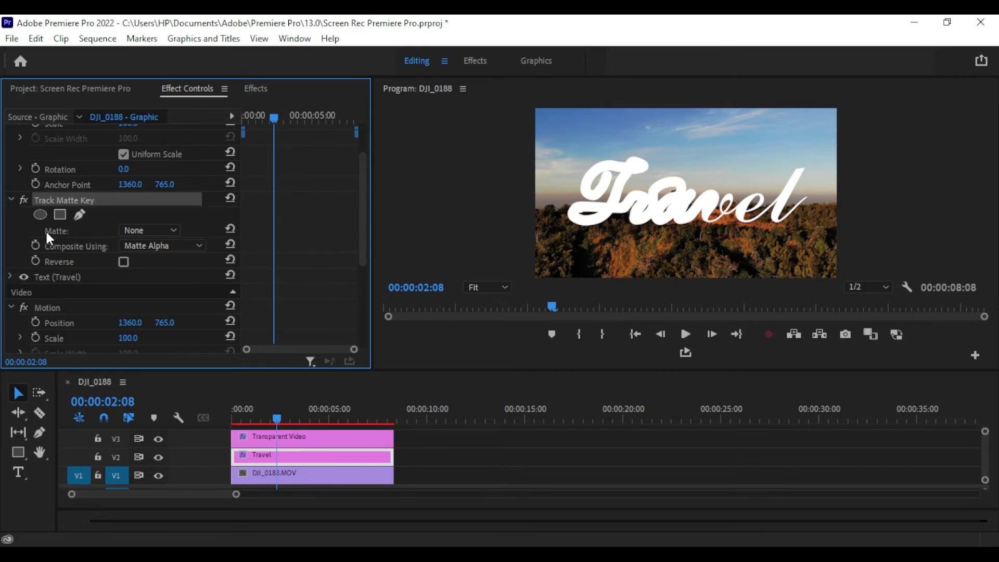
pyautogui.click(149, 231)
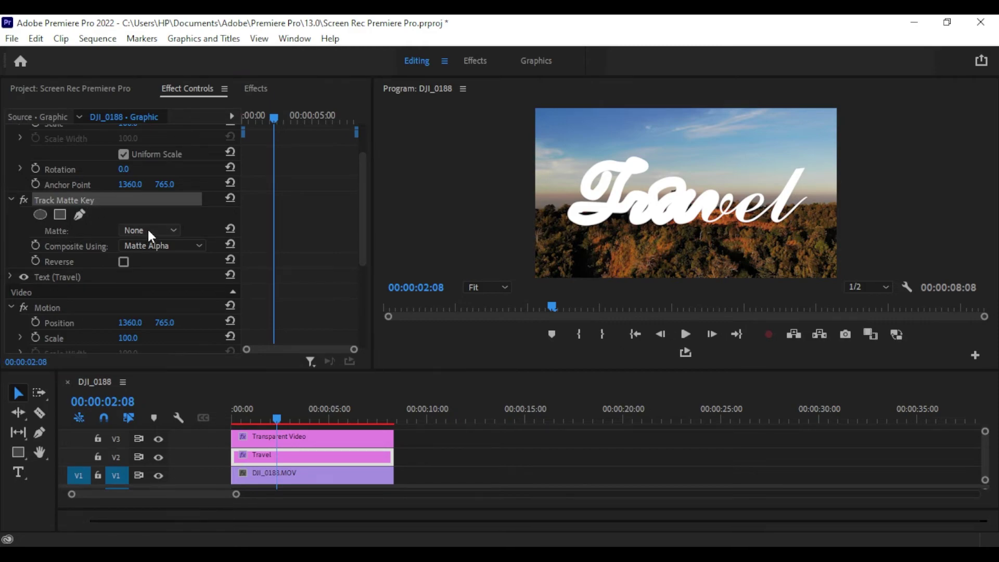
pyautogui.click(143, 261)
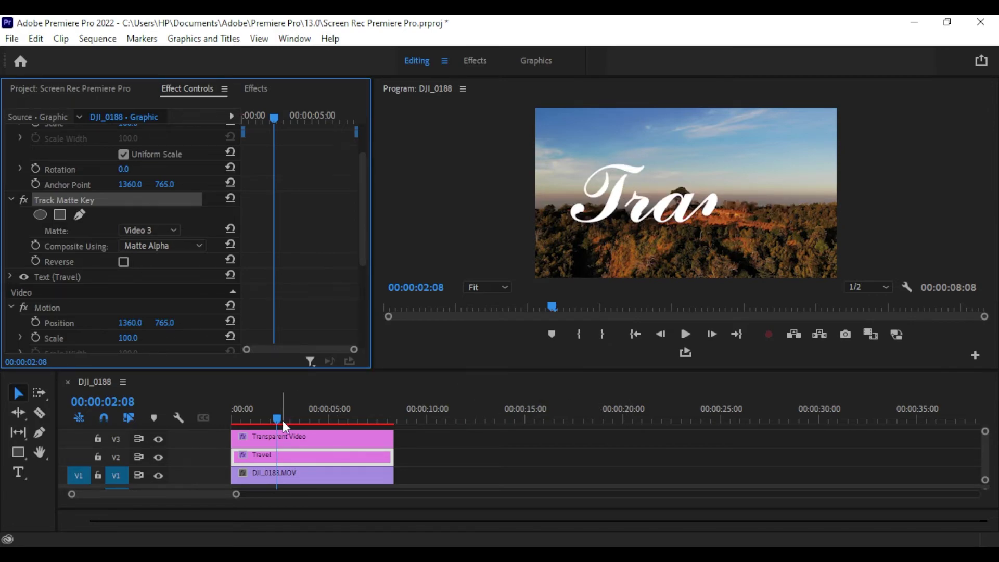
# Play the sequence from the start to preview the handwriting reveal
pyautogui.moveTo(277, 423); pyautogui.dragTo(223, 416)
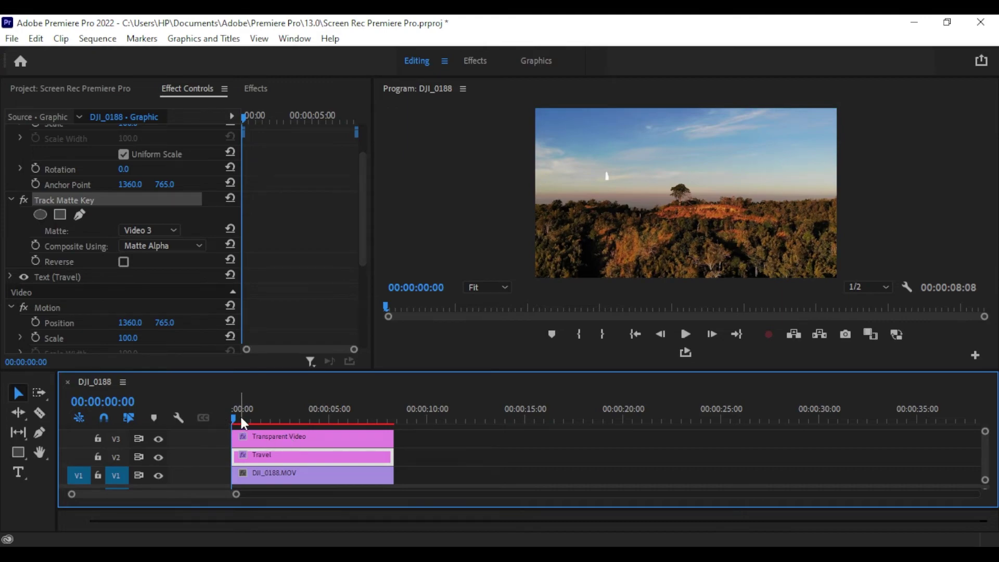
pyautogui.click(685, 335)
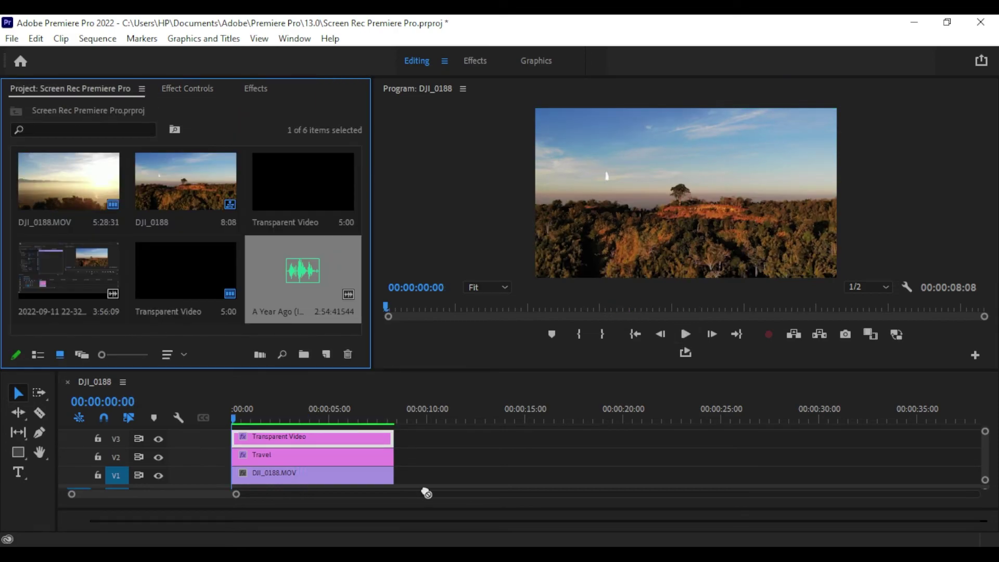
# Add the "A Year Ago" music to the audio track, starting at the sequence start and ending with the video clips
pyautogui.moveTo(425, 492); pyautogui.dragTo(428, 485)
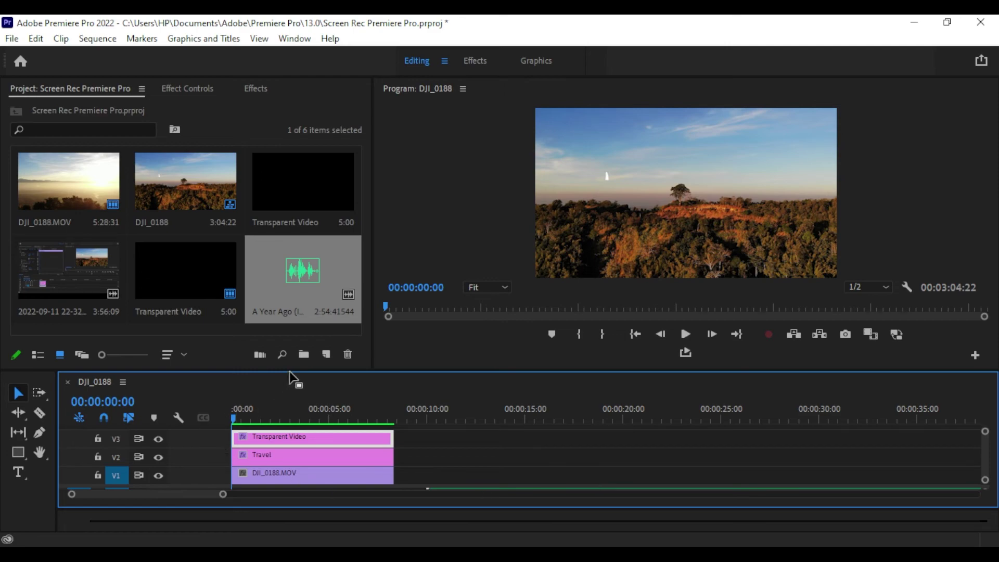
pyautogui.moveTo(288, 370); pyautogui.dragTo(290, 308)
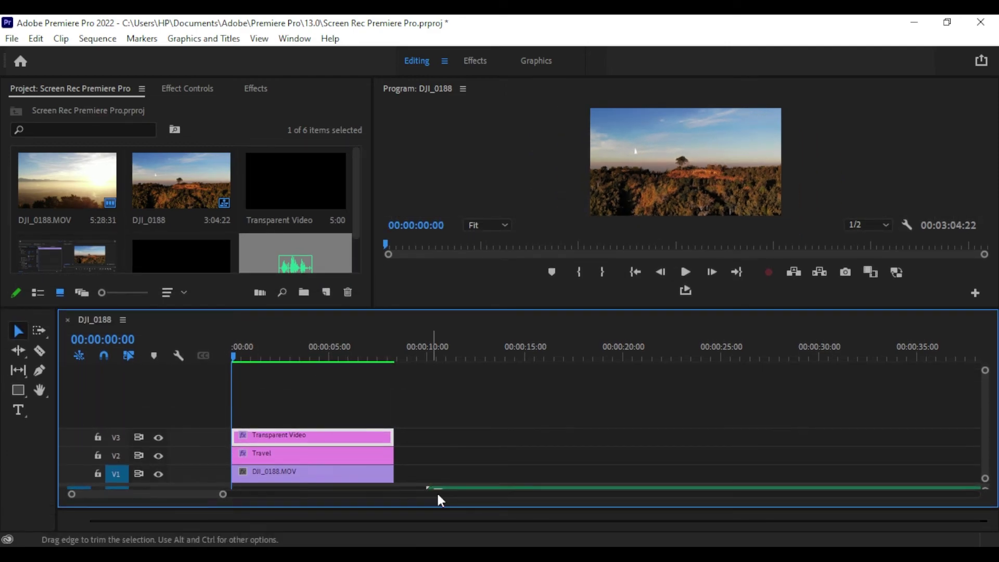
pyautogui.moveTo(202, 485); pyautogui.dragTo(203, 473)
pyautogui.click(444, 484)
pyautogui.moveTo(443, 484); pyautogui.dragTo(255, 485)
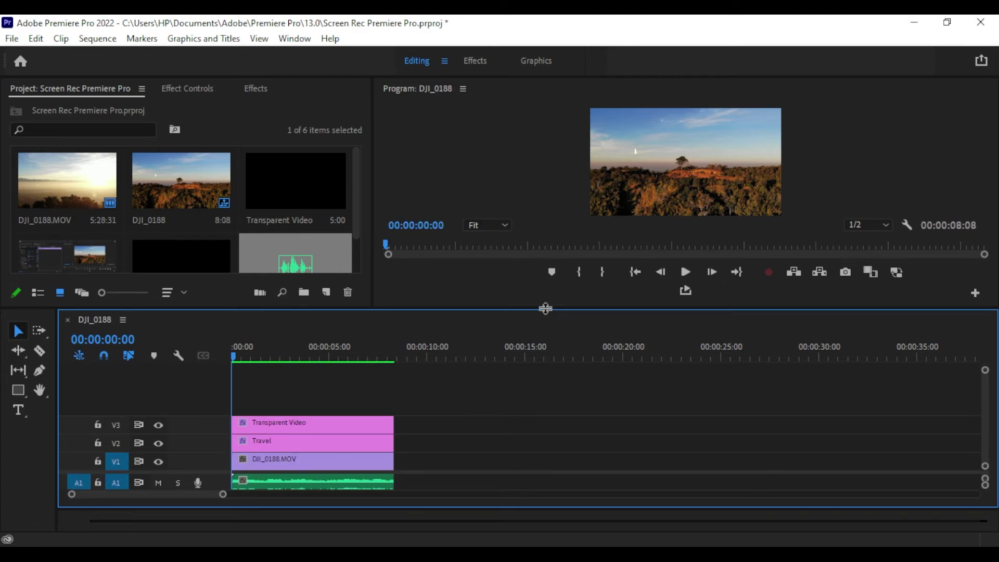
# Enlarge the program preview area and play the title reveal with its music
pyautogui.moveTo(545, 309); pyautogui.dragTo(544, 365)
pyautogui.click(686, 327)
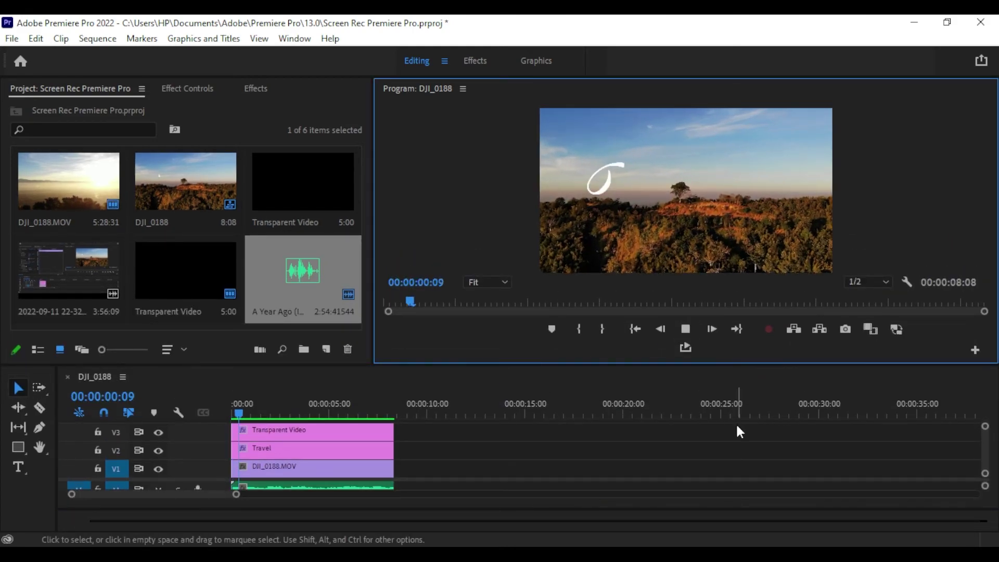